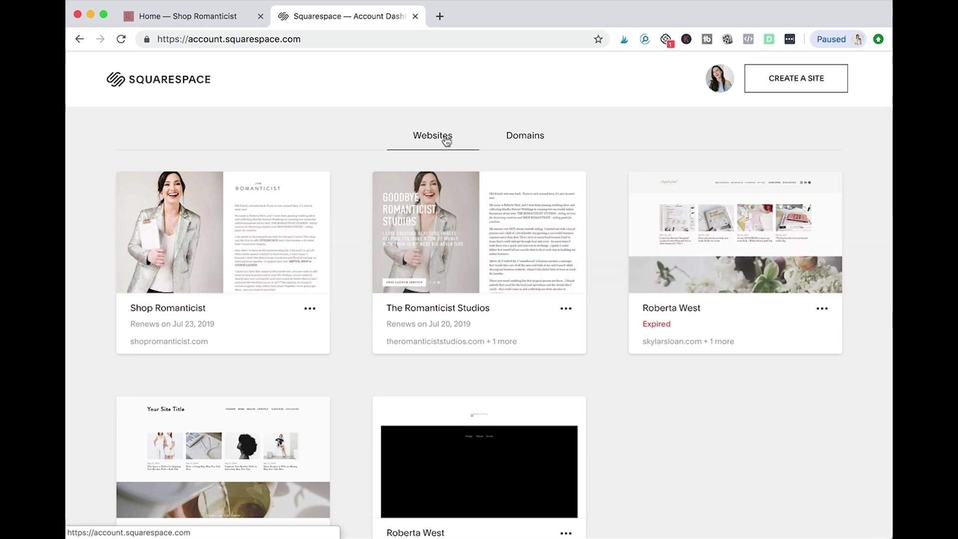
left_click(521, 142)
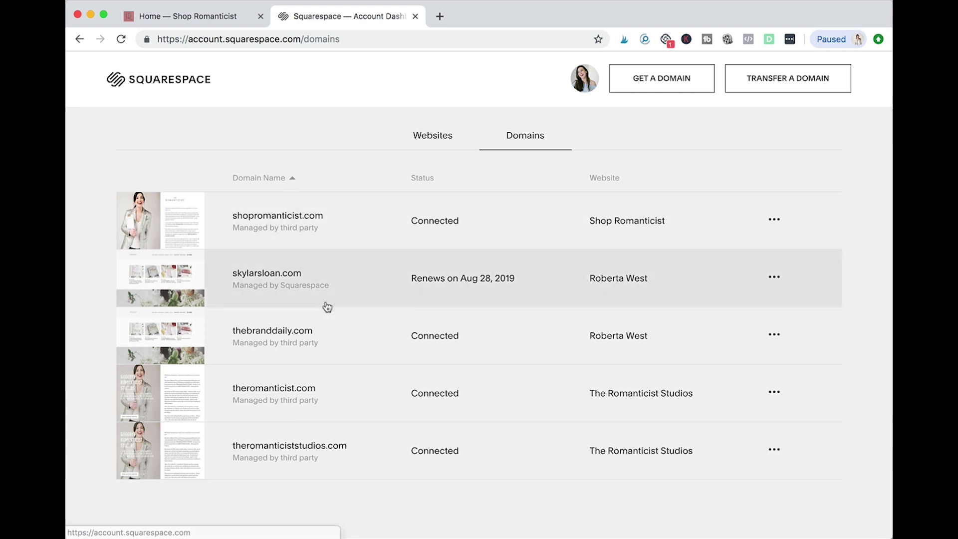
scroll(266, 432, "up", 1)
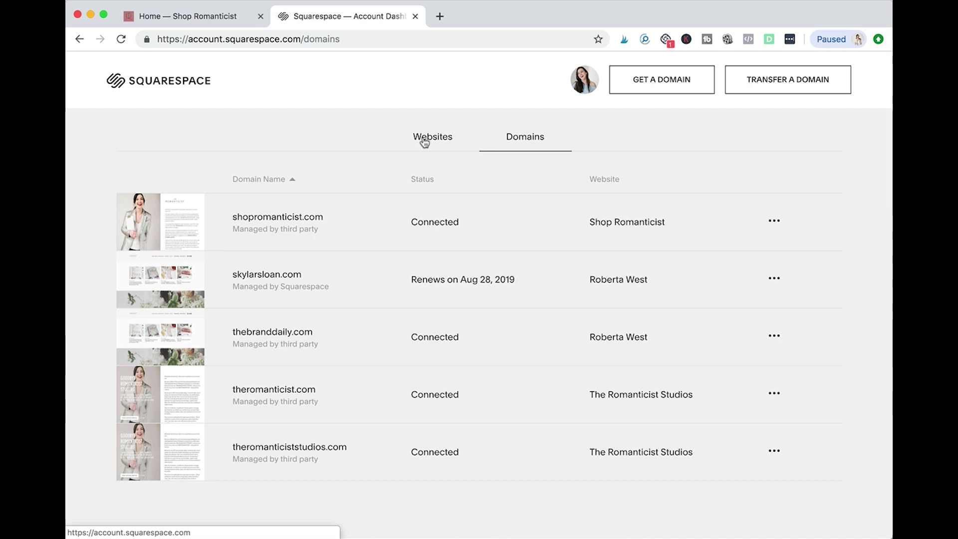
left_click(424, 142)
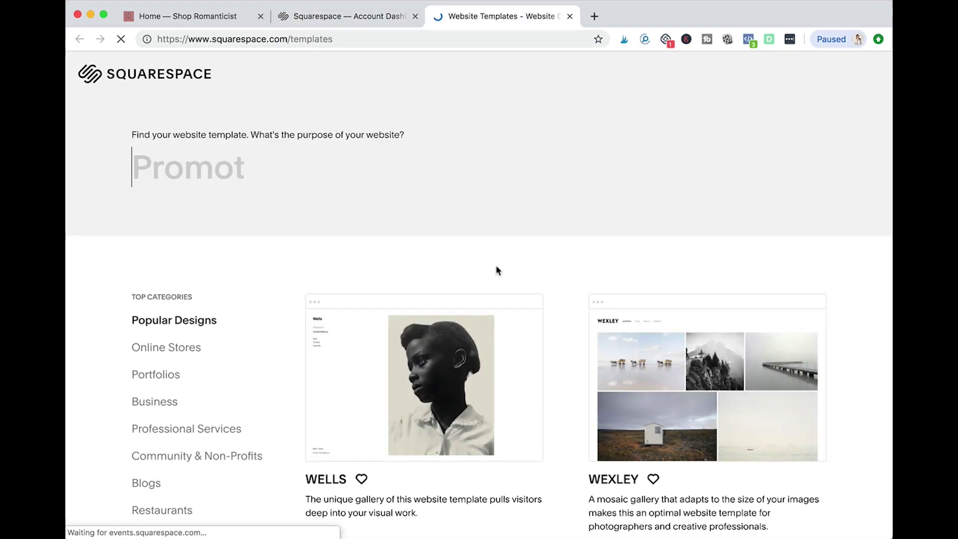
Step: Filter templates to Online Stores, scroll to the suggested templates, and open Jaunt
left_click(173, 353)
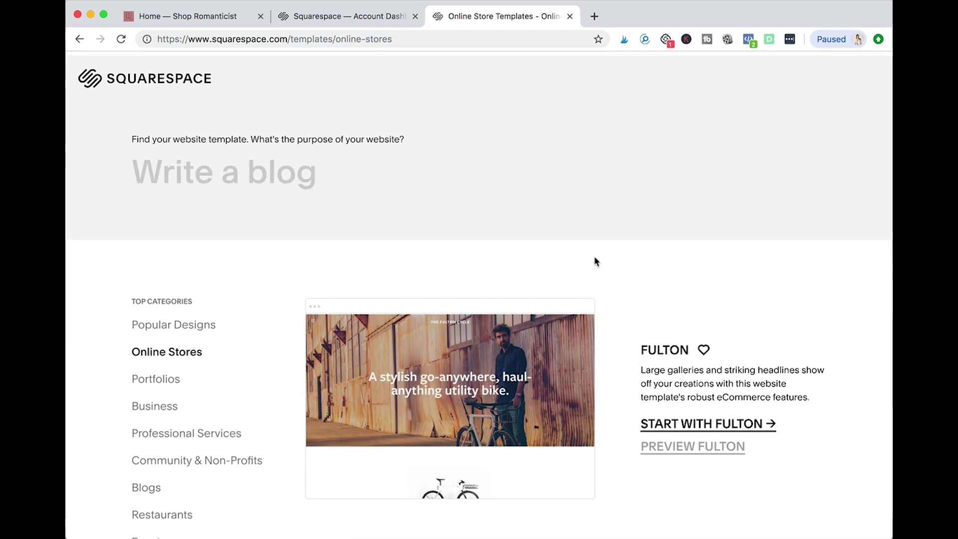
scroll(595, 261, "down", 2)
scroll(594, 261, "down", 2)
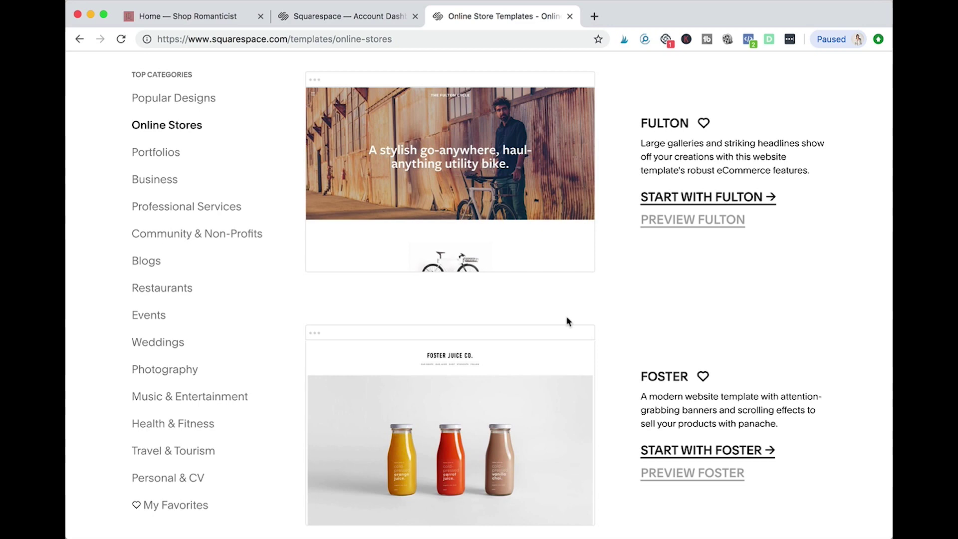
scroll(567, 321, "up", 5)
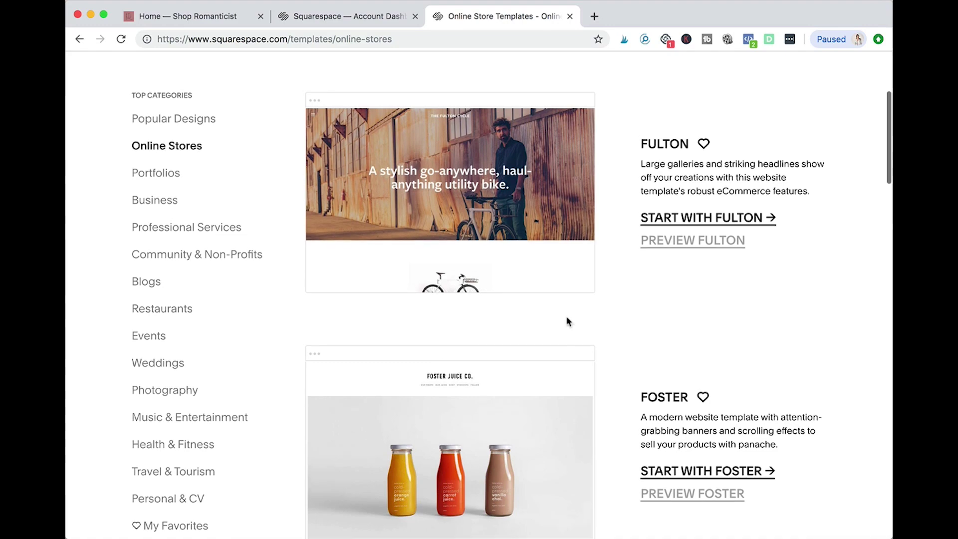
scroll(442, 292, "down", 20)
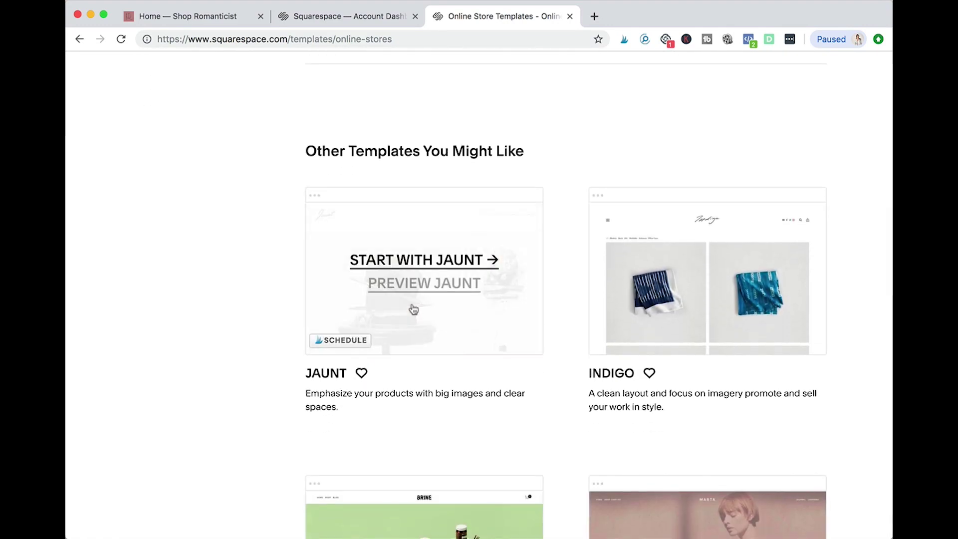
left_click(417, 289)
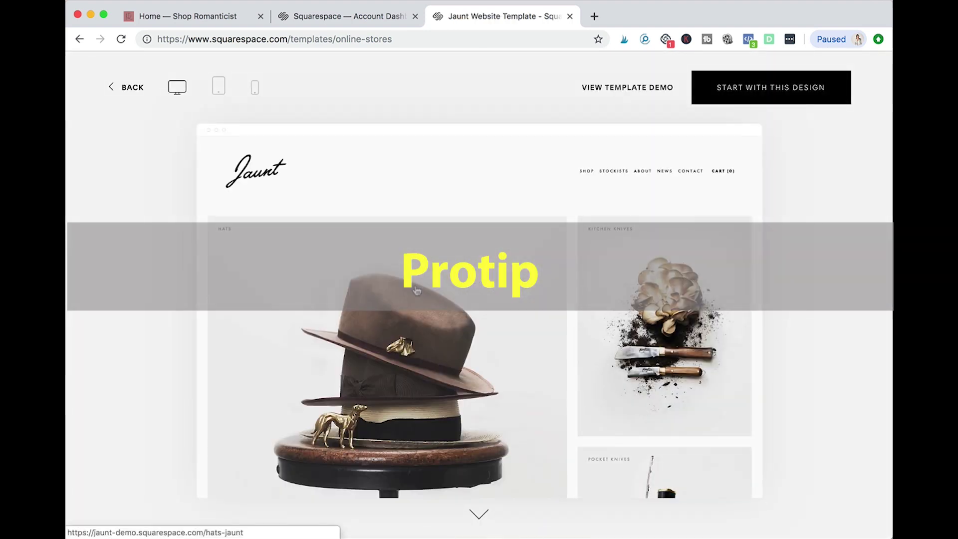
Step: Look over the Jaunt template preview and open its demo SHOP page
scroll(417, 290, "down", 5)
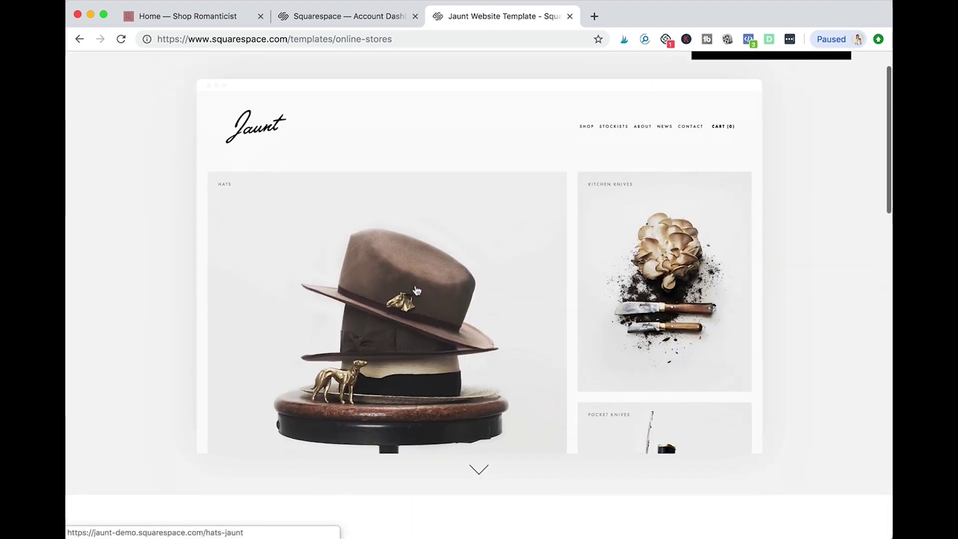
scroll(417, 290, "down", 8)
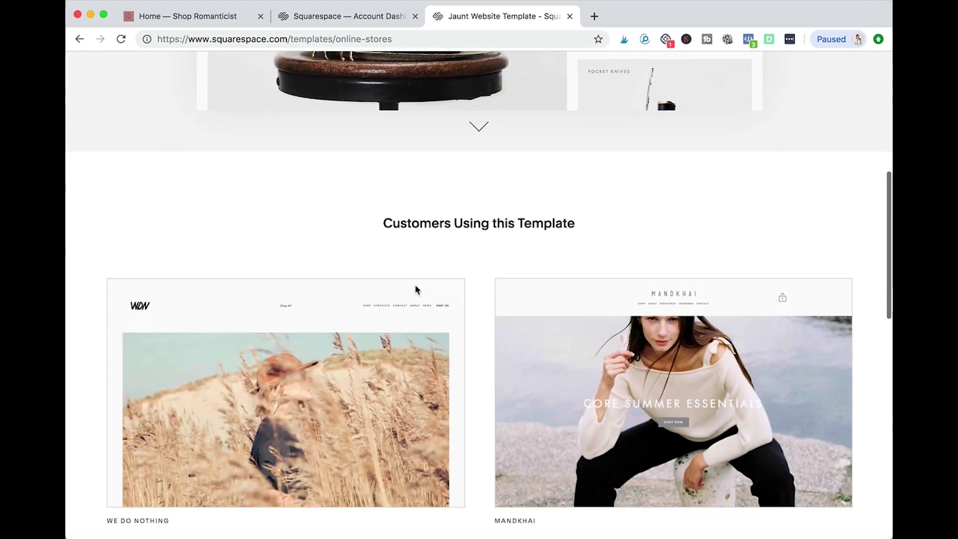
scroll(417, 289, "down", 3)
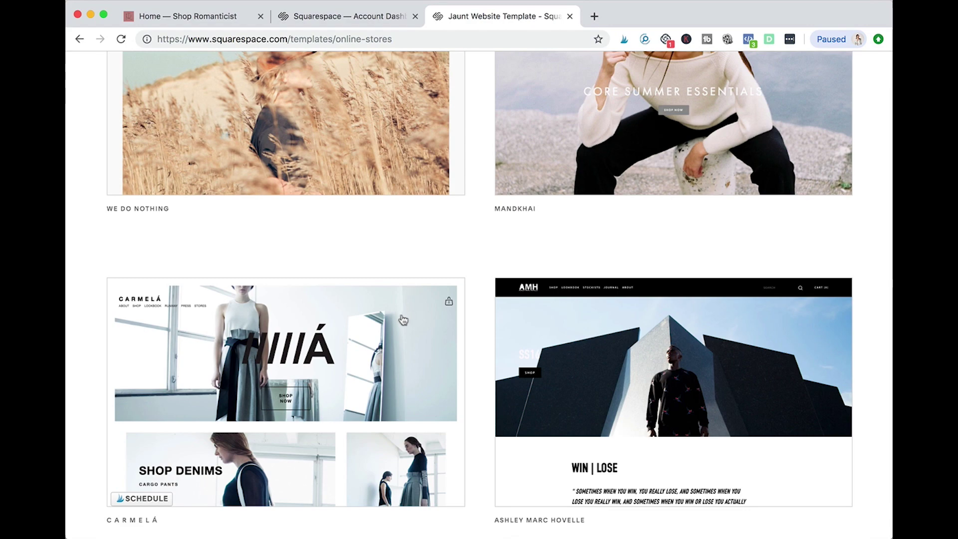
scroll(409, 314, "up", 10)
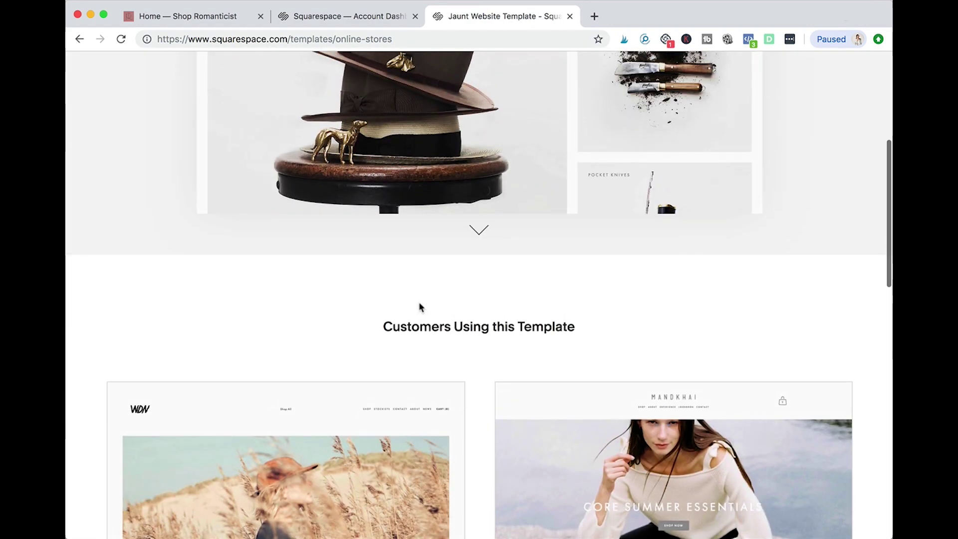
scroll(419, 307, "up", 3)
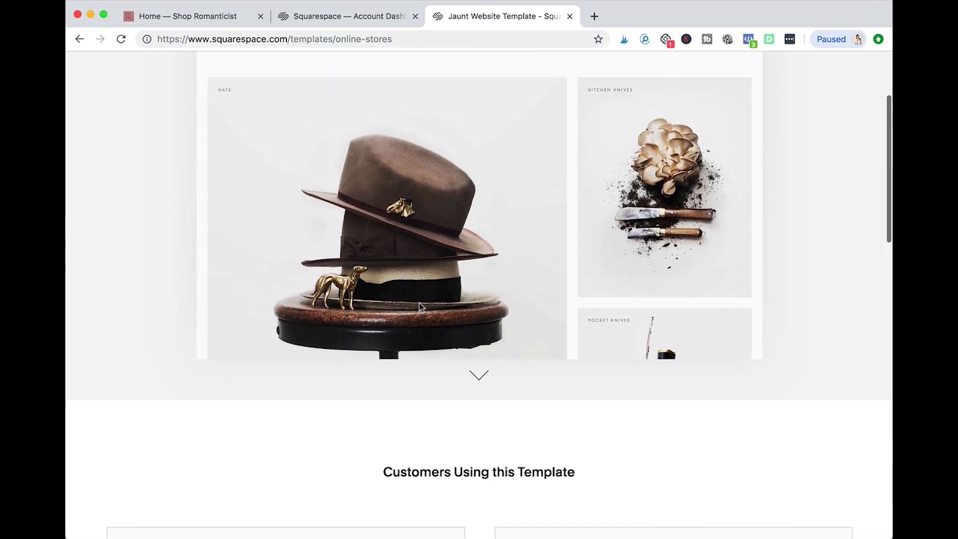
scroll(421, 308, "up", 3)
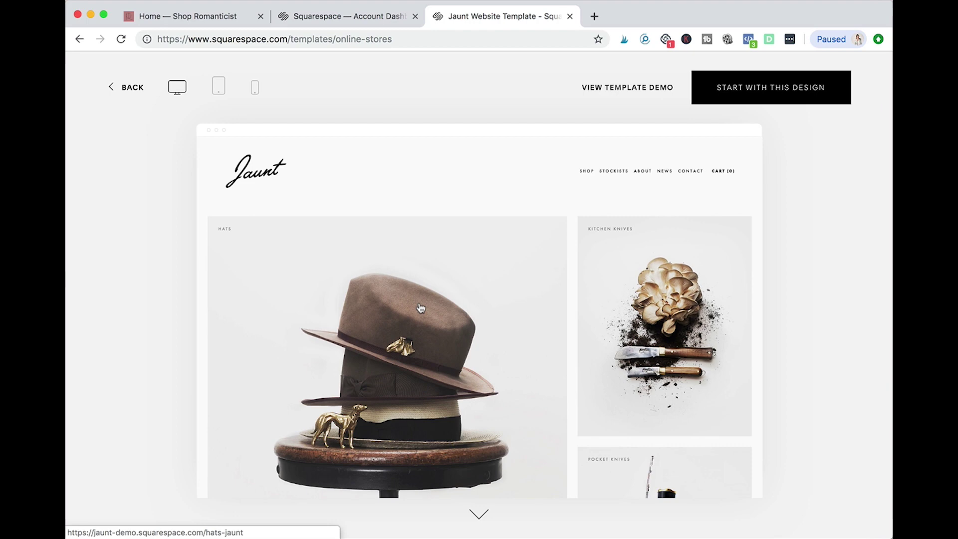
mouse_move(587, 174)
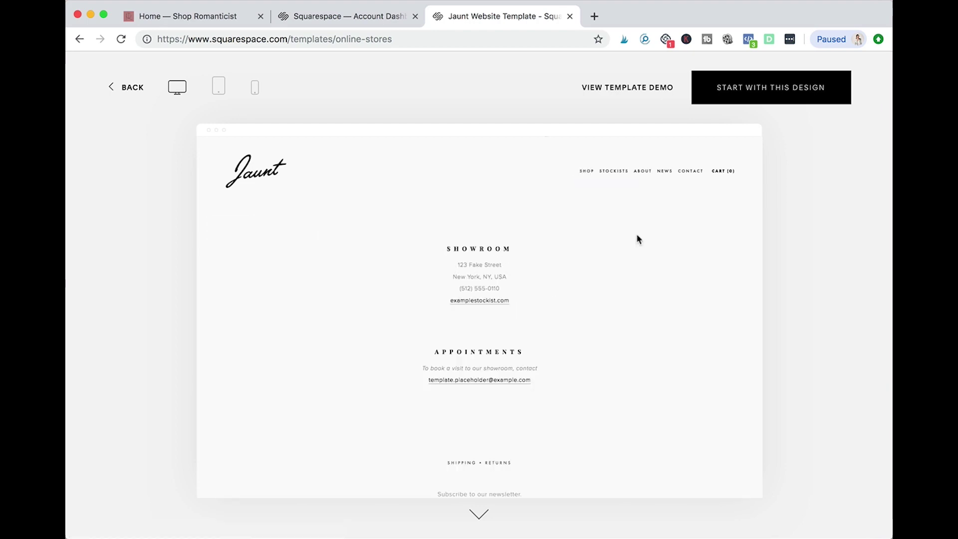
left_click(585, 176)
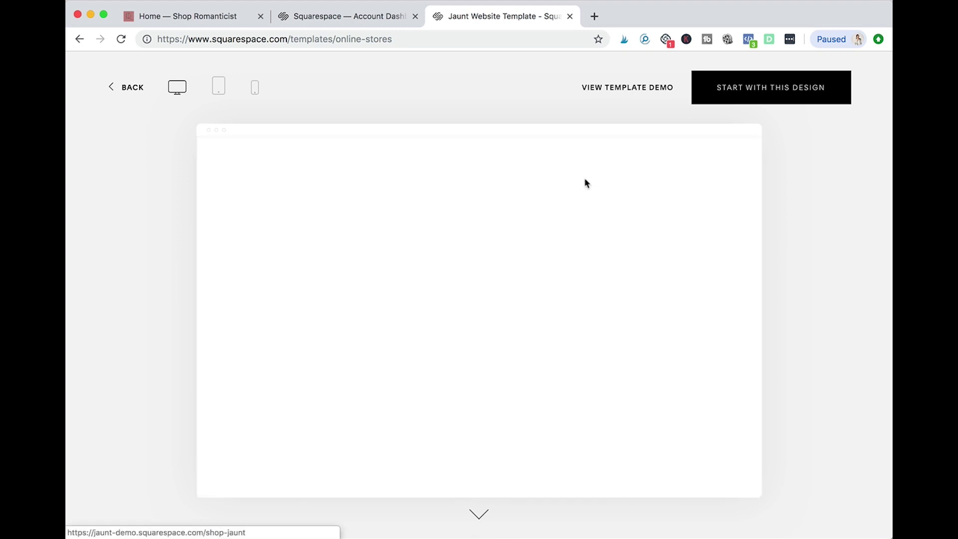
scroll(463, 286, "down", 4)
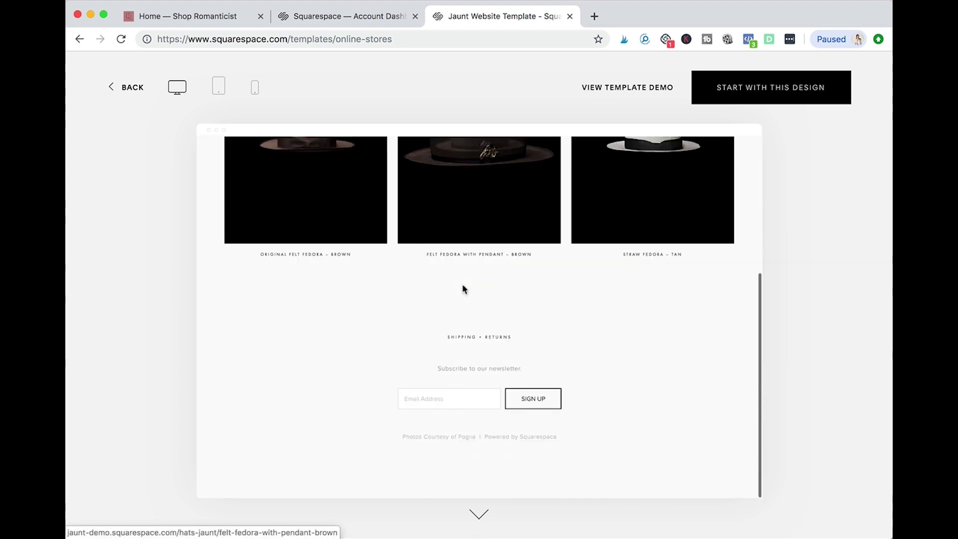
Step: View the Felt Fedora with Pendant product page, then the demo's CONTACT page
left_click(467, 343)
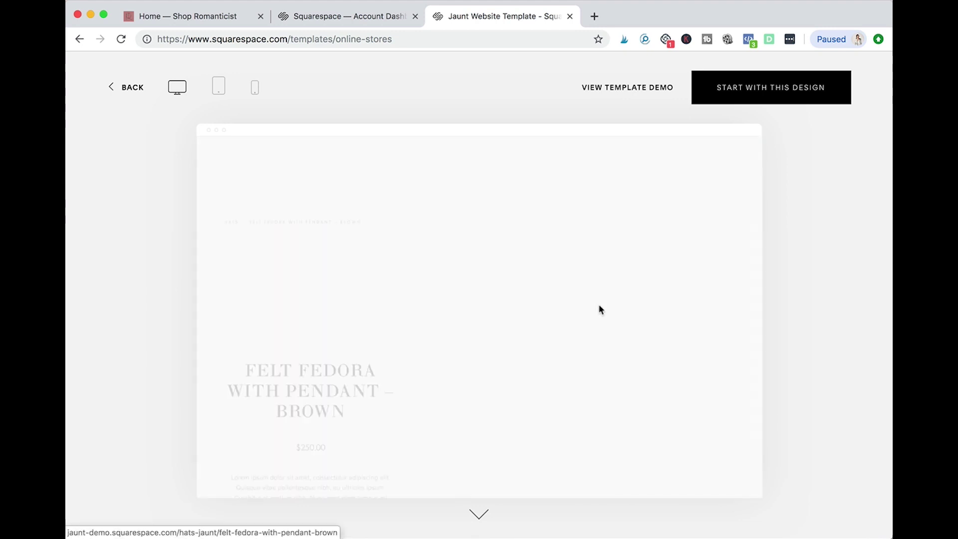
scroll(346, 320, "down", 5)
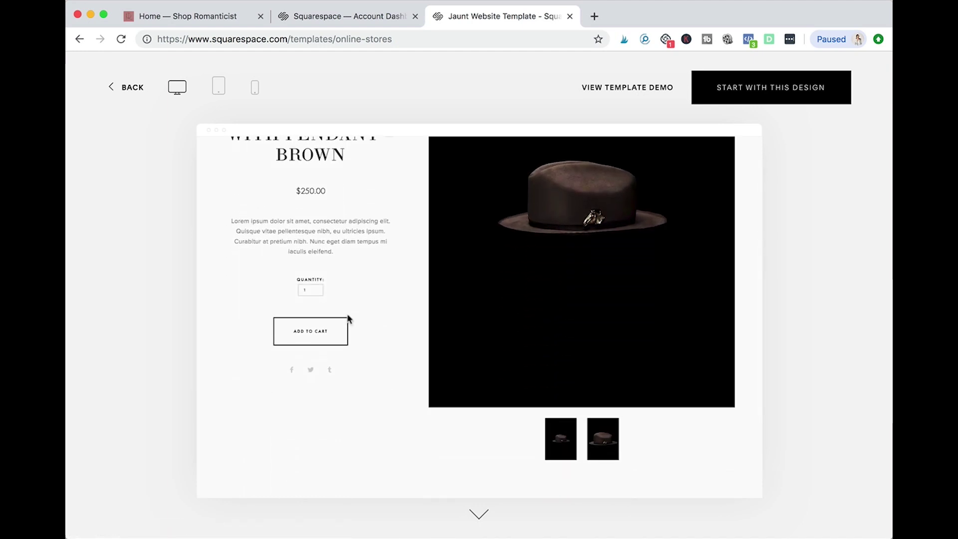
scroll(364, 254, "up", 5)
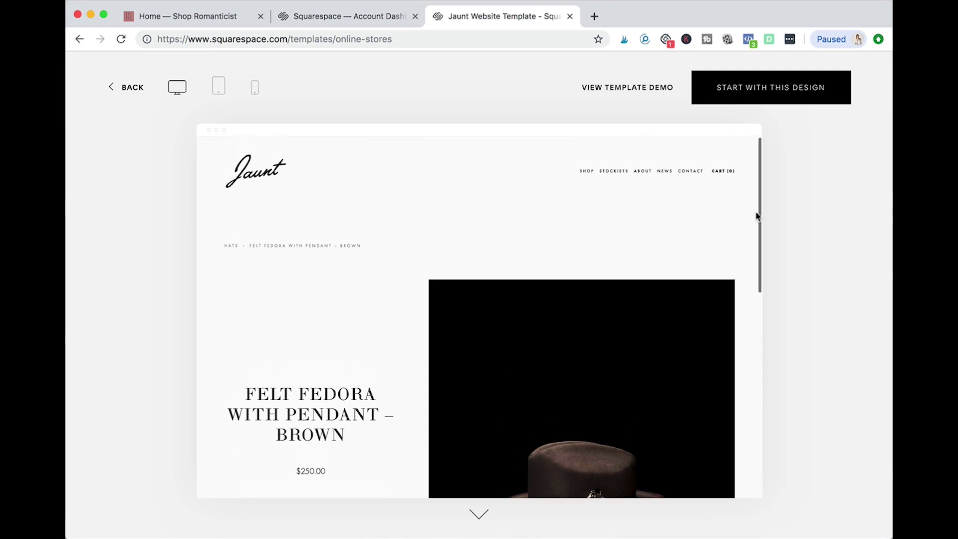
left_click(688, 173)
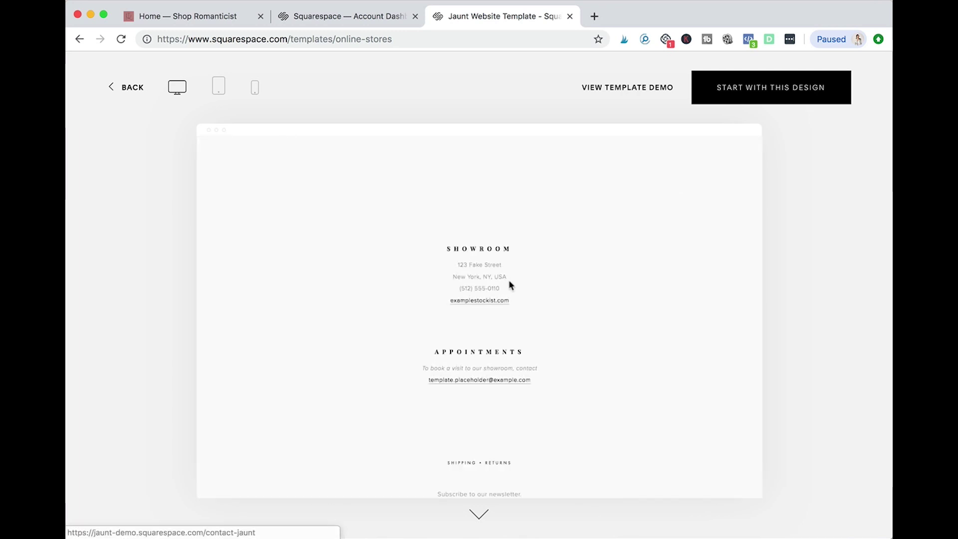
scroll(545, 282, "down", 2)
scroll(546, 282, "down", 2)
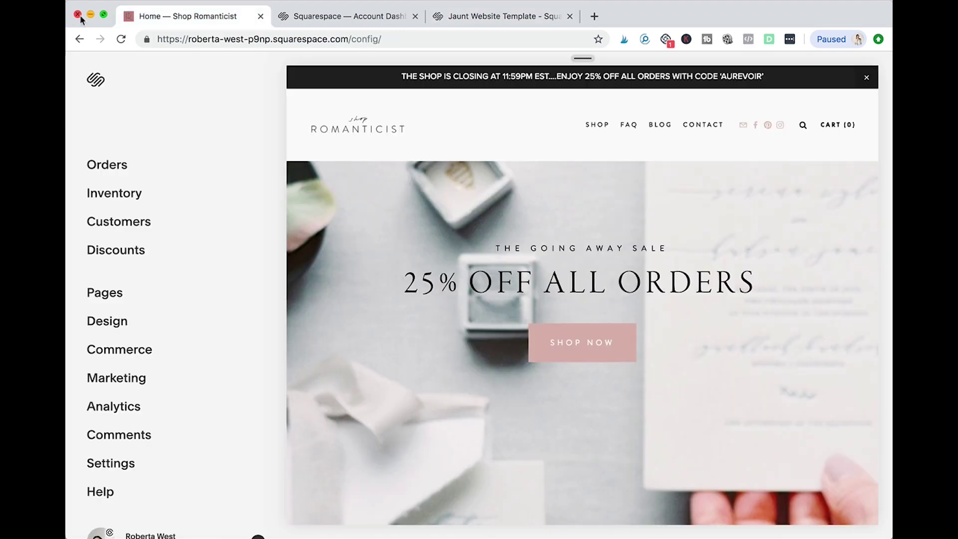
Step: Return to the Shop Romanticist editor and bring up its Design > Logo & Title settings
key("super+1")
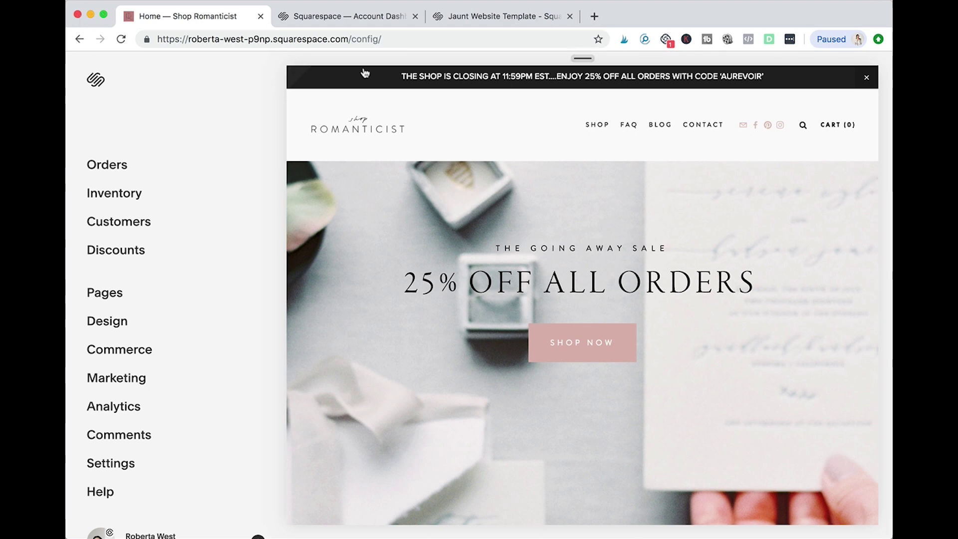
mouse_move(453, 118)
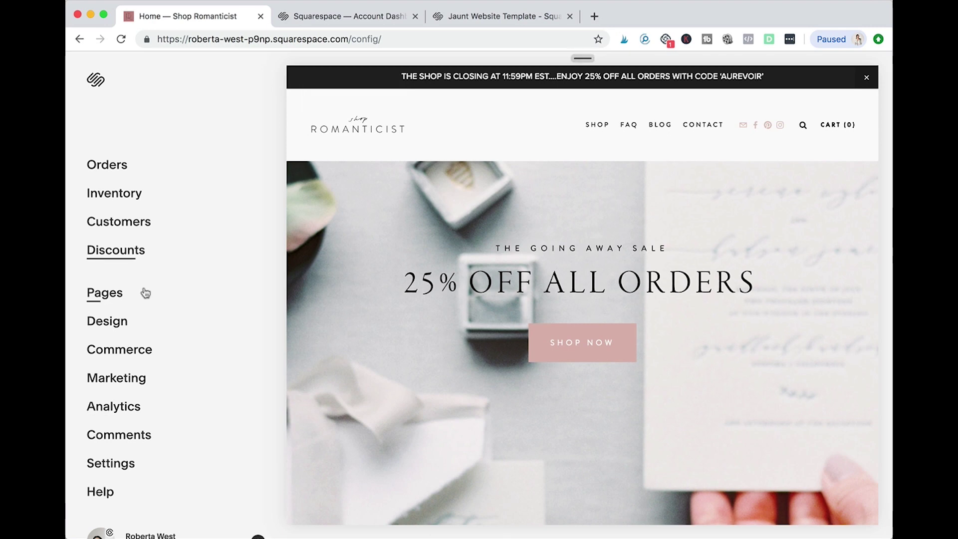
left_click(107, 323)
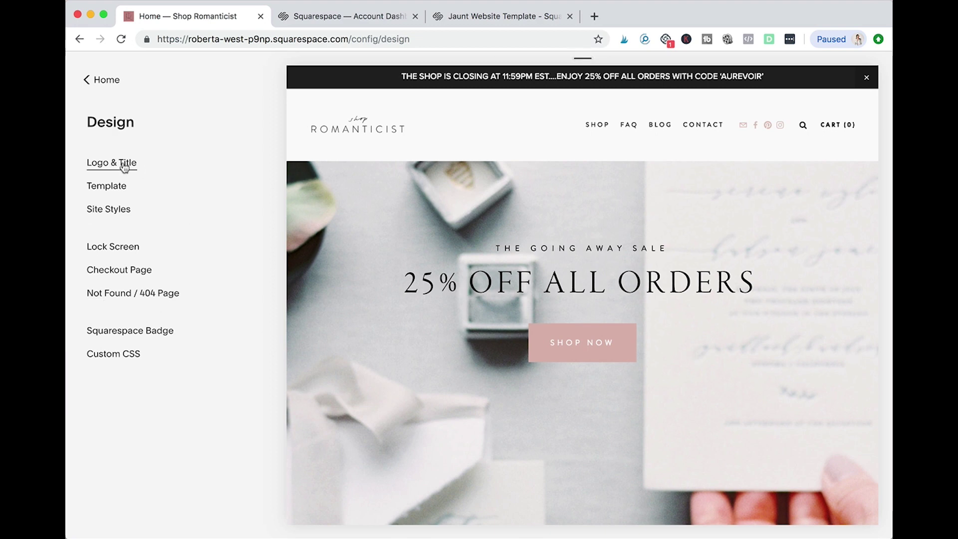
left_click(114, 167)
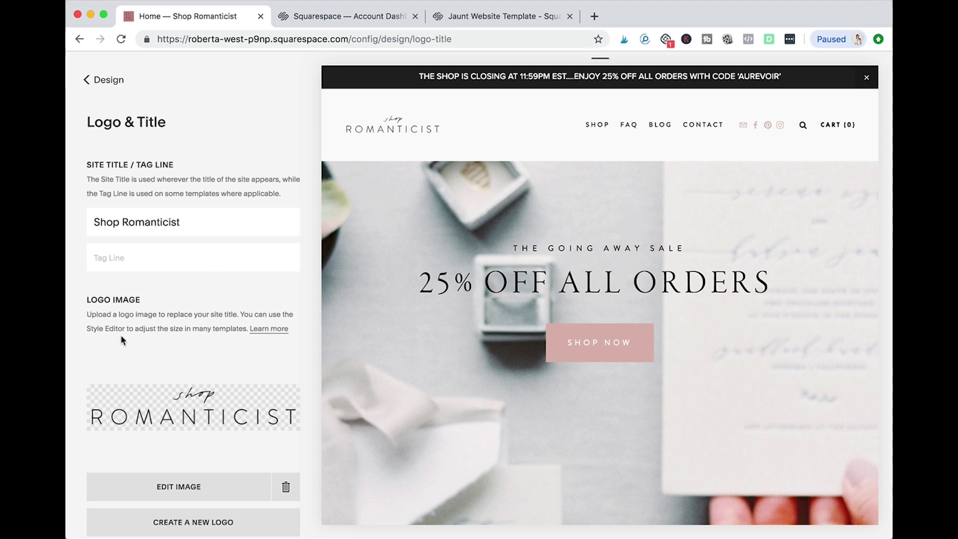
scroll(195, 422, "down", 3)
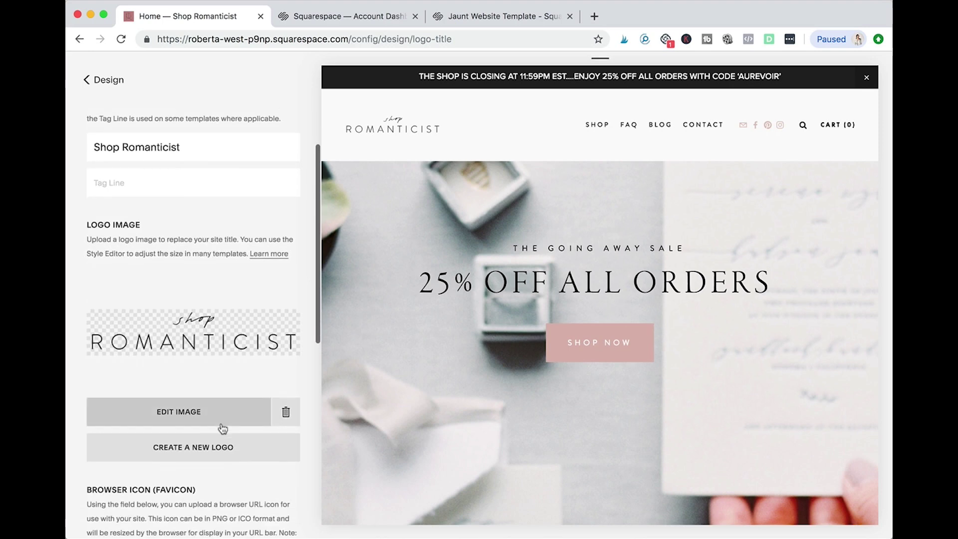
scroll(175, 398, "down", 3)
scroll(175, 398, "down", 5)
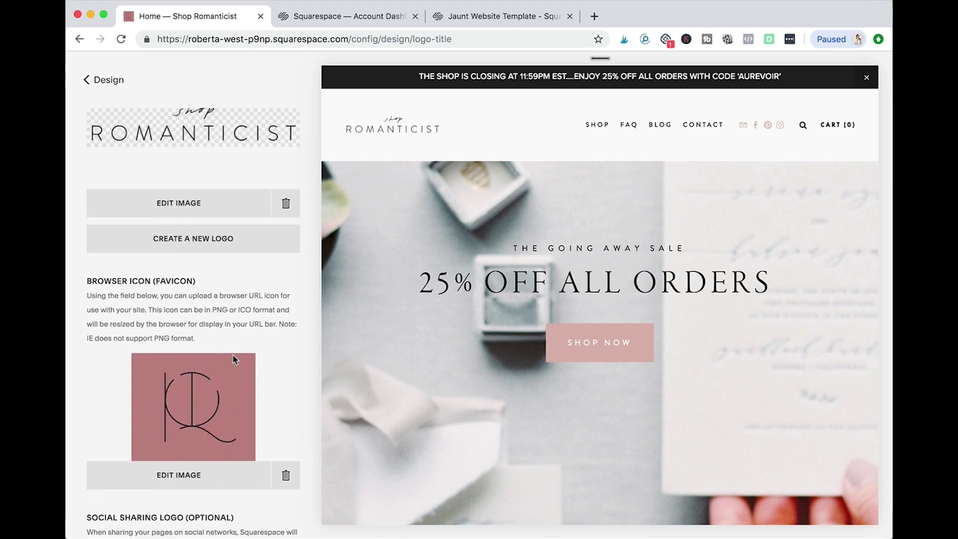
mouse_move(341, 111)
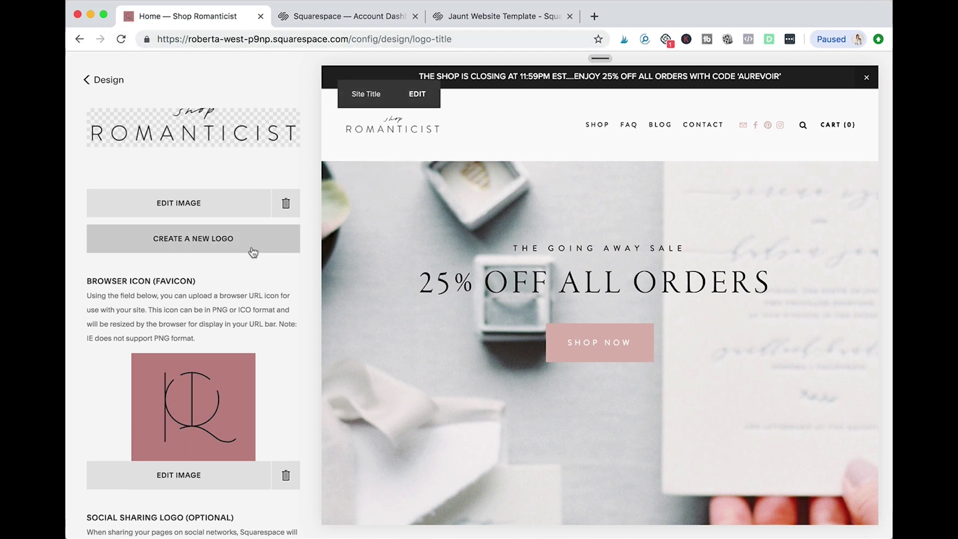
scroll(250, 285, "up", 3)
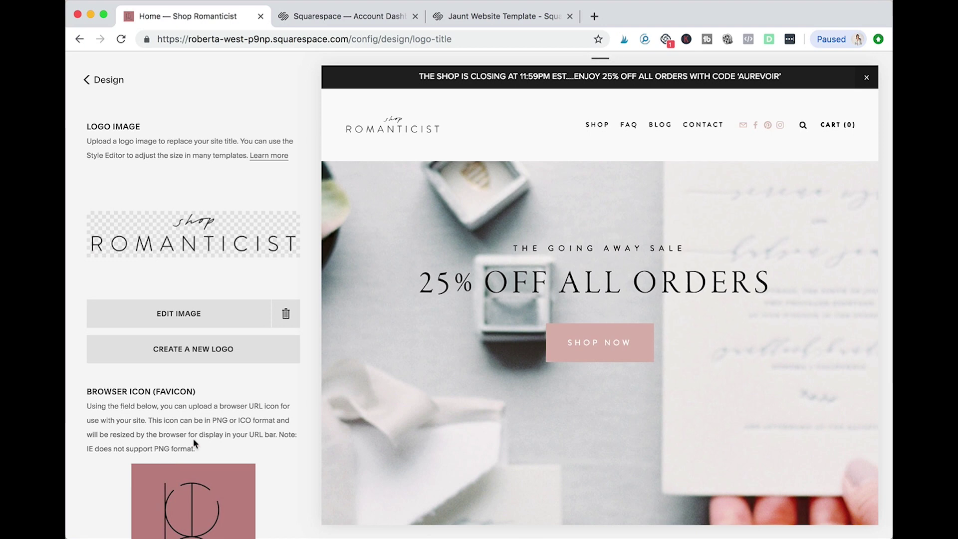
scroll(214, 281, "up", 3)
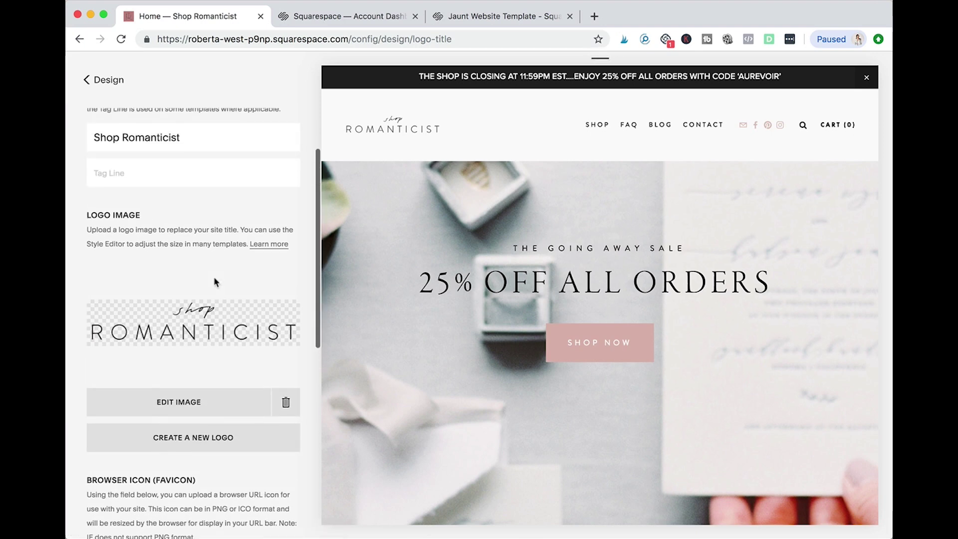
scroll(125, 160, "up", 2)
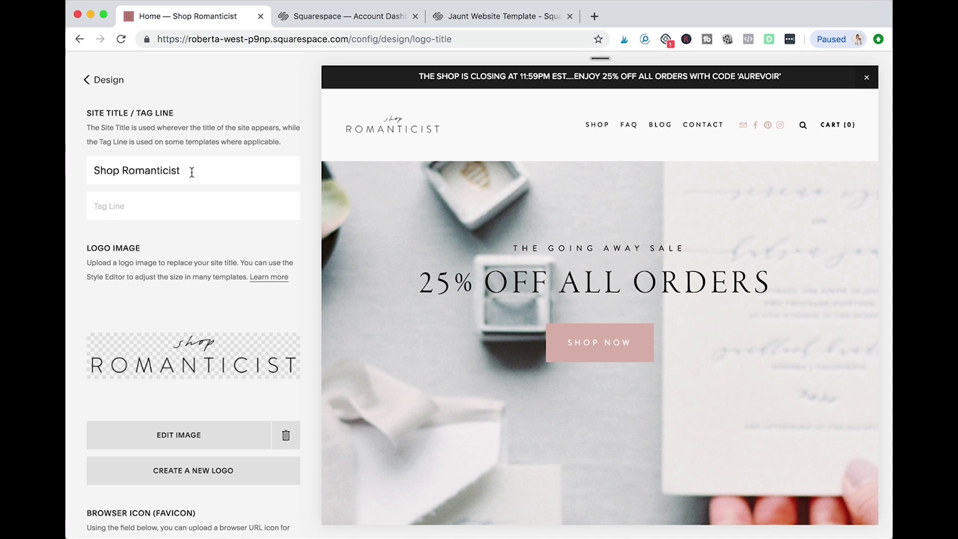
scroll(270, 429, "down", 1)
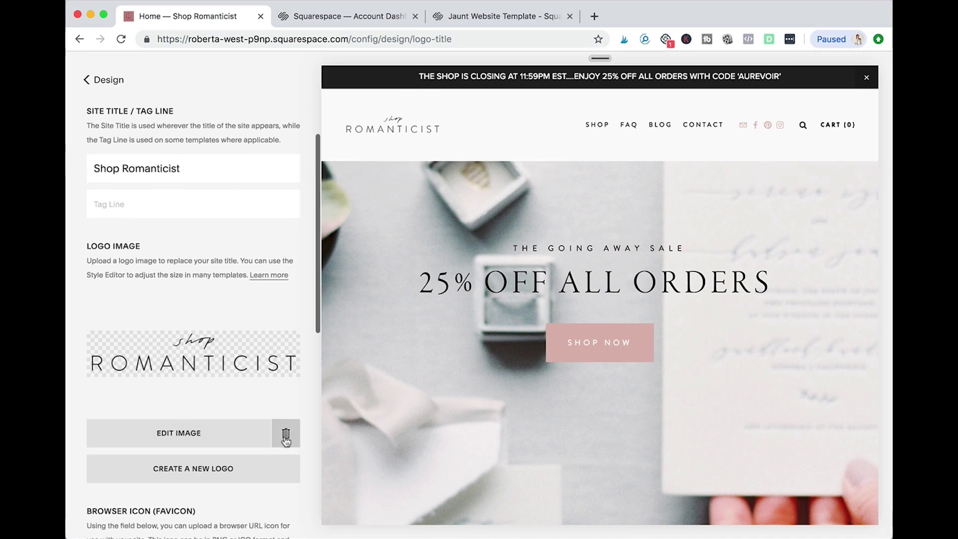
left_click(285, 434)
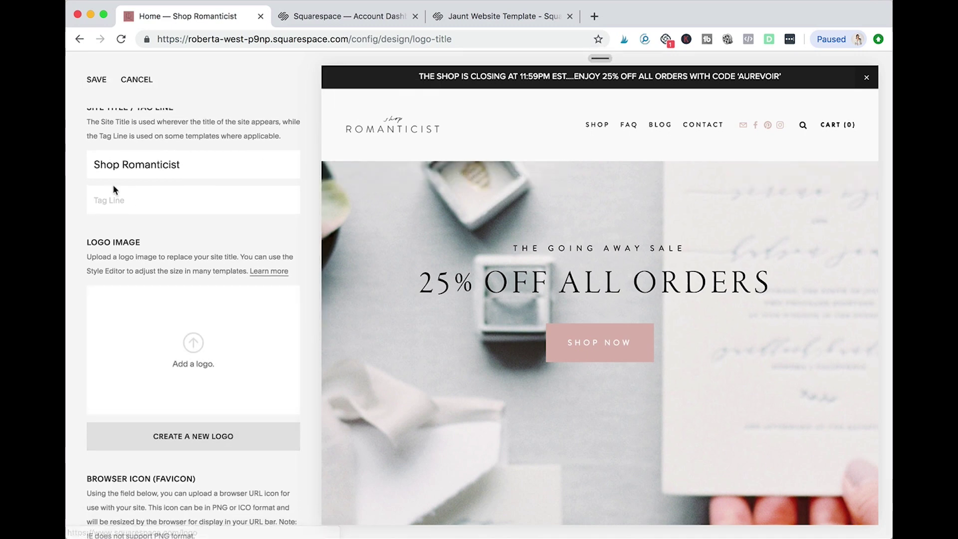
Step: Save the header without the logo image and go back to the Design settings list
scroll(126, 161, "up", 3)
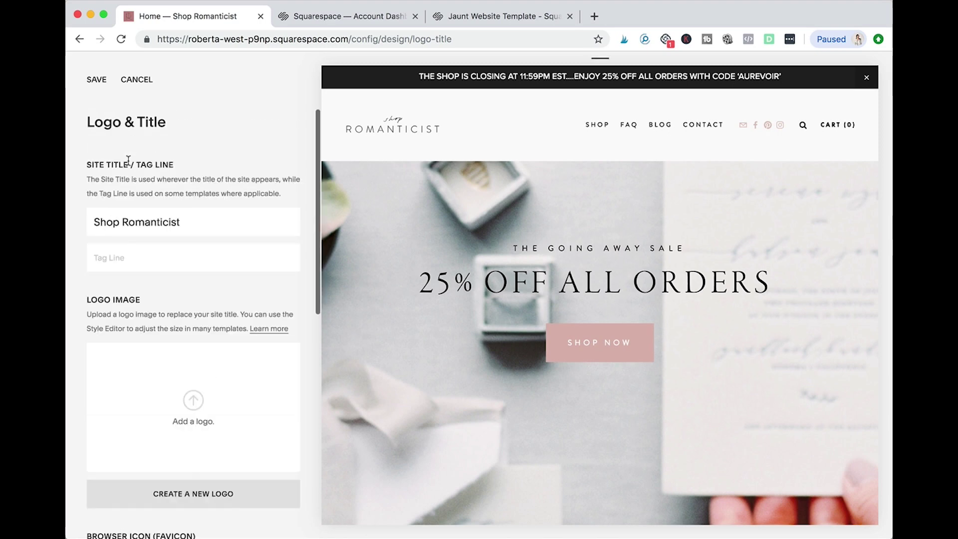
left_click(97, 80)
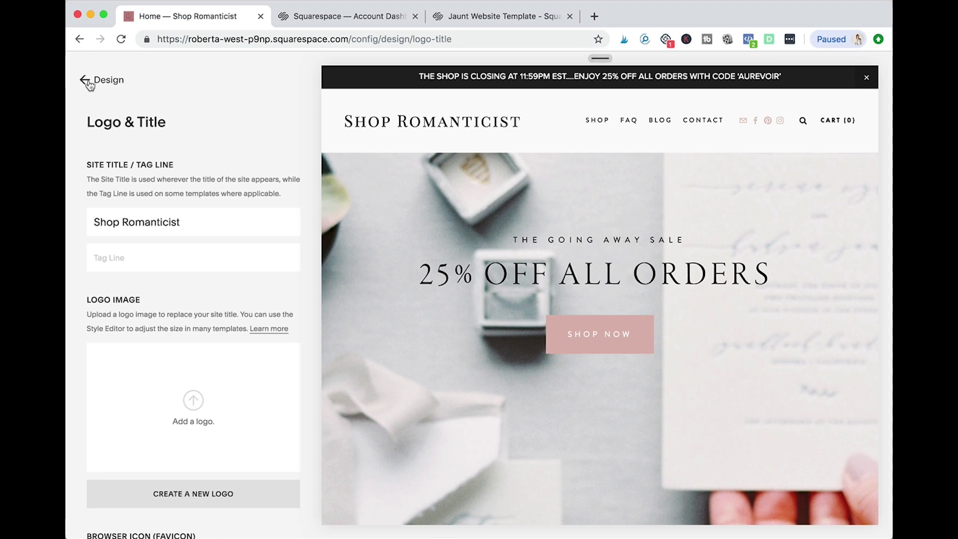
left_click(88, 81)
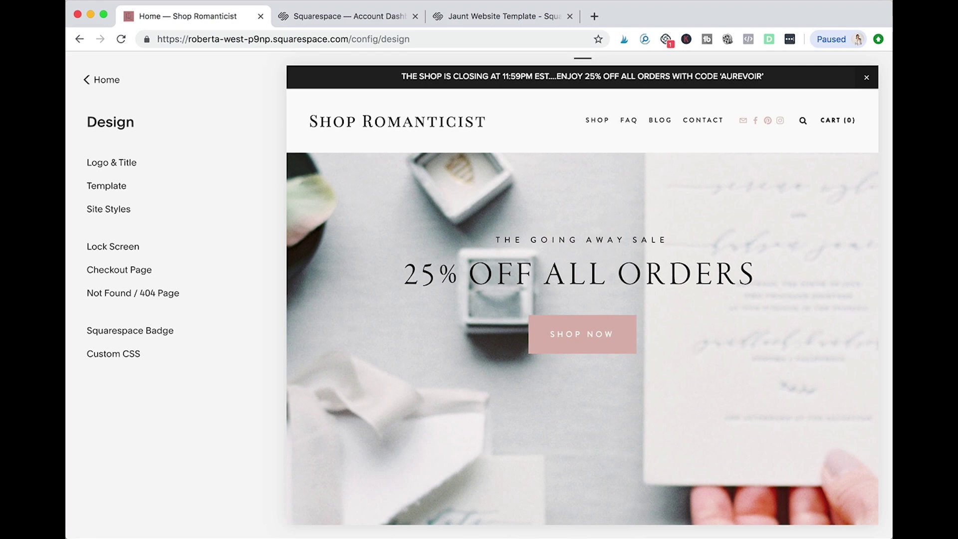
Step: Go to Home > Design > Site Styles and scroll through the header, social icon and cart options
left_click(86, 79)
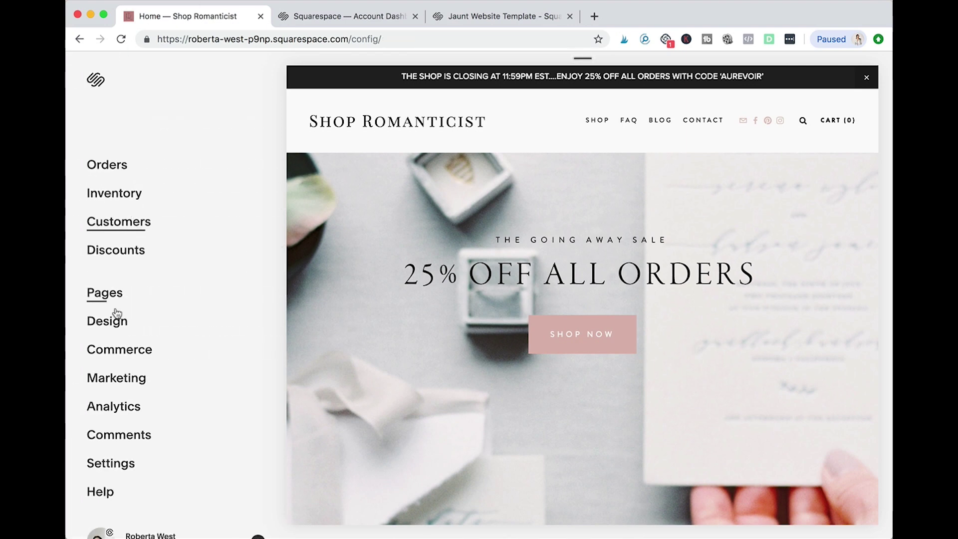
left_click(105, 325)
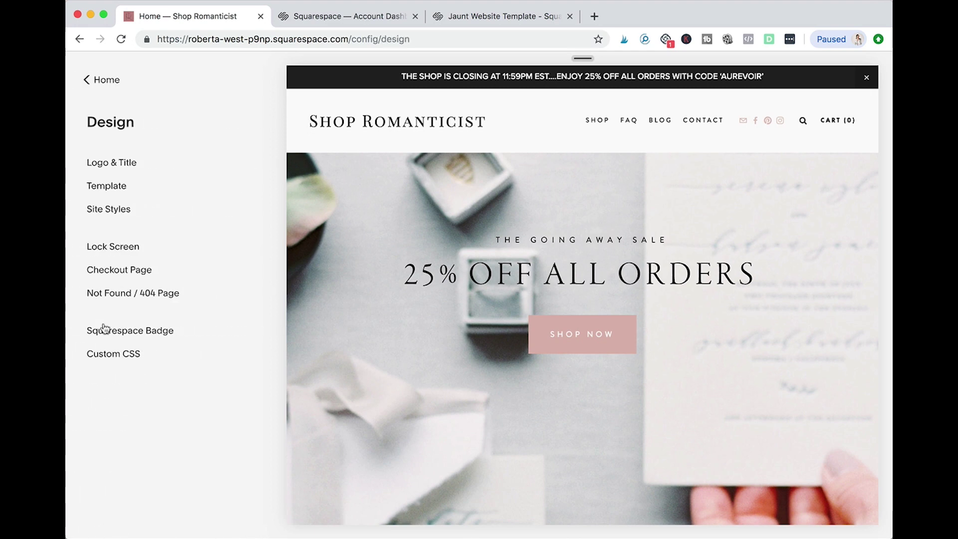
left_click(110, 216)
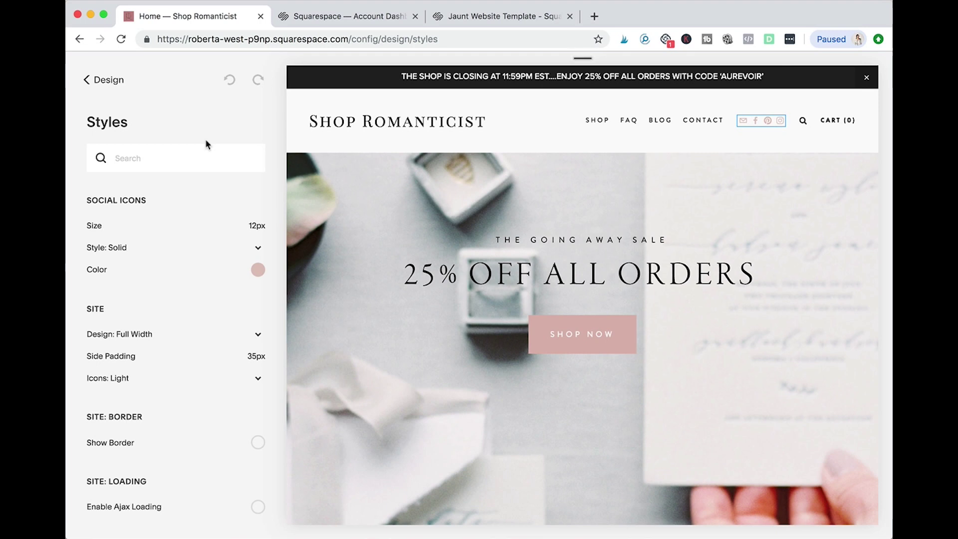
scroll(206, 171, "down", 5)
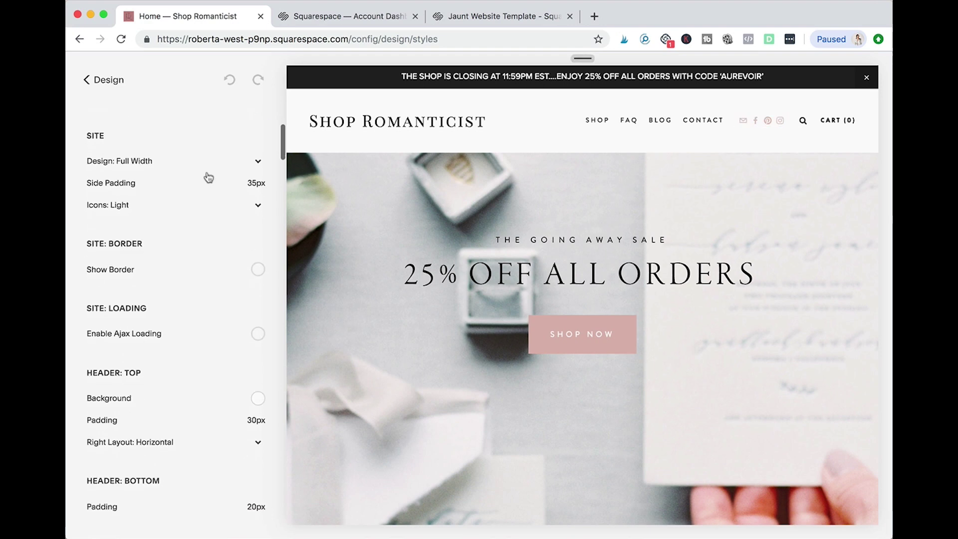
scroll(208, 177, "down", 2)
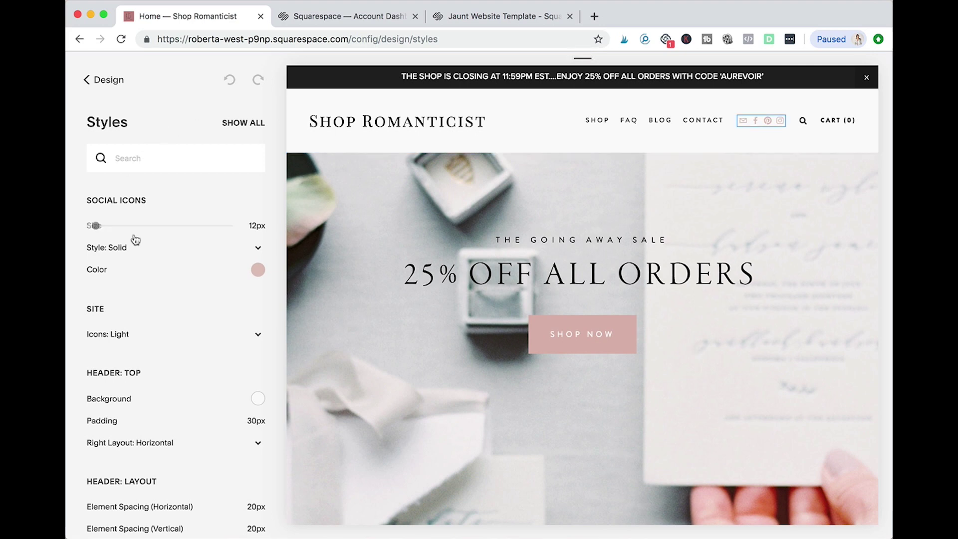
scroll(136, 244, "down", 15)
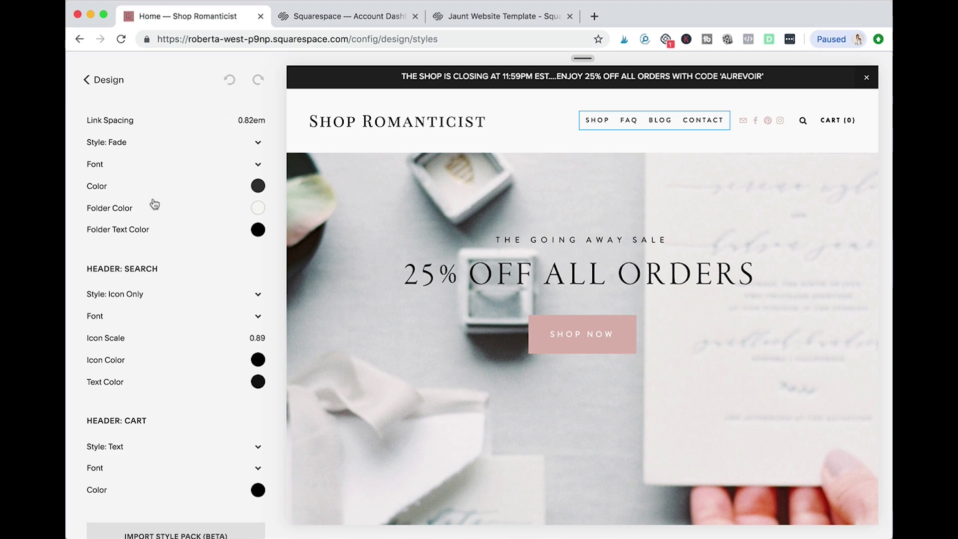
scroll(155, 203, "up", 5)
scroll(156, 202, "up", 5)
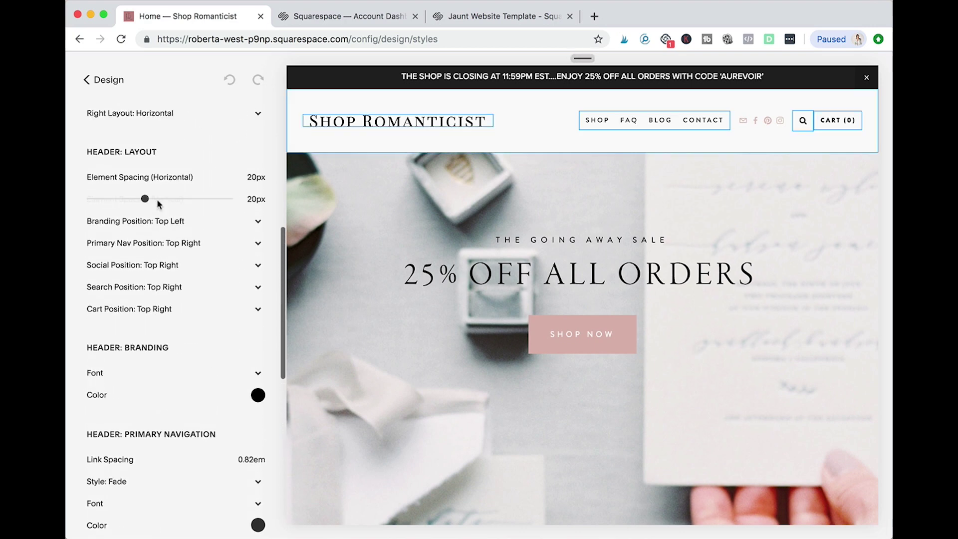
Step: Narrow styles to the site title header and set its vertical element spacing to 19px
left_click(347, 125)
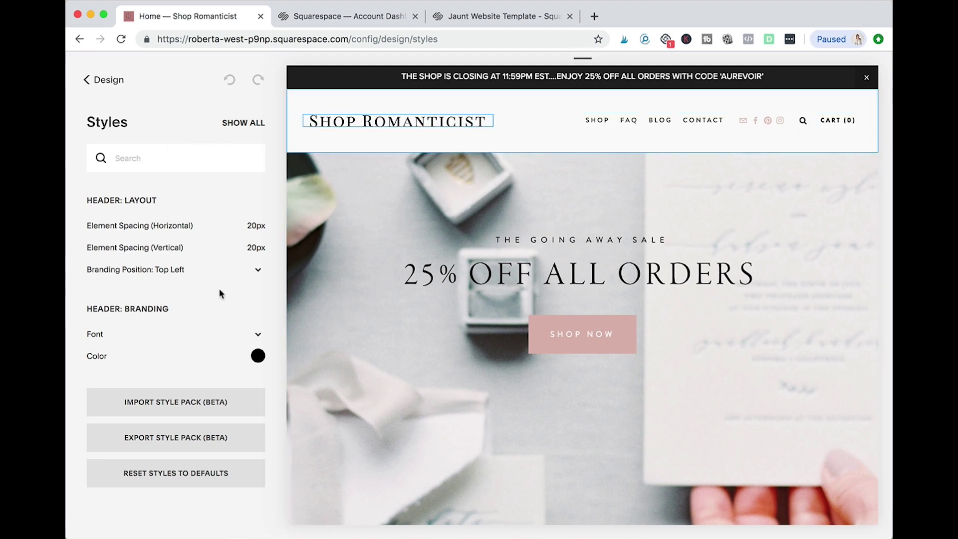
mouse_move(120, 228)
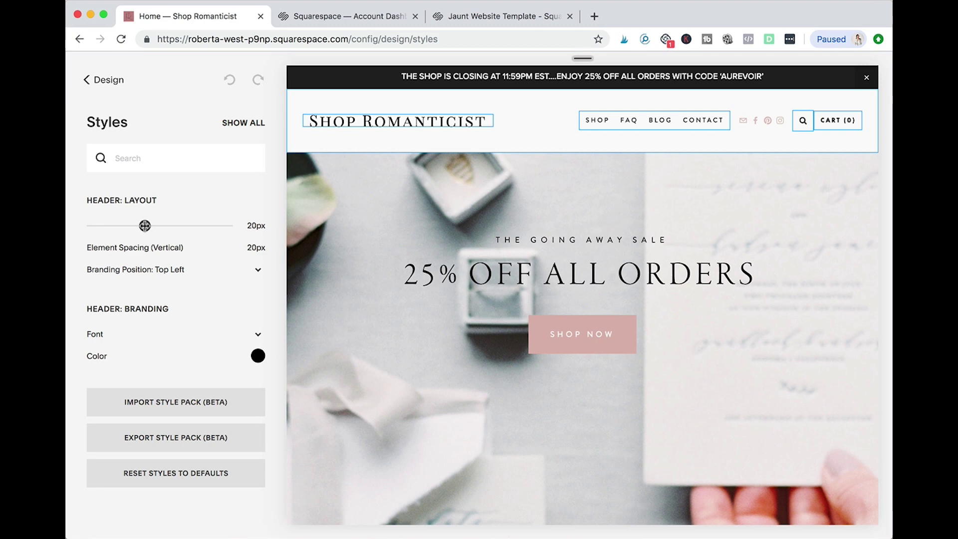
mouse_move(145, 225)
left_mouse_down()
mouse_move(188, 226)
mouse_move(143, 225)
left_mouse_up()
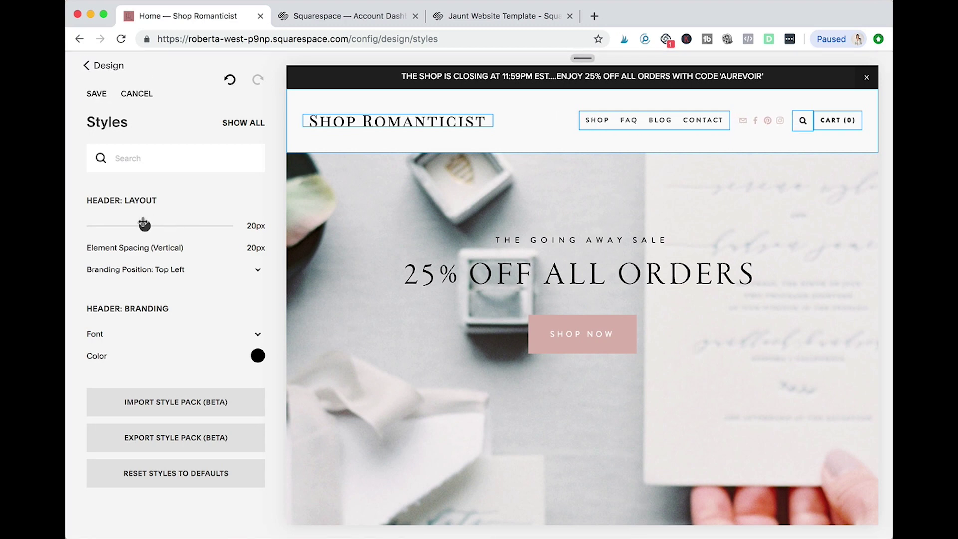
mouse_move(147, 248)
mouse_move(146, 248)
left_mouse_down()
mouse_move(190, 247)
mouse_move(143, 247)
left_mouse_up()
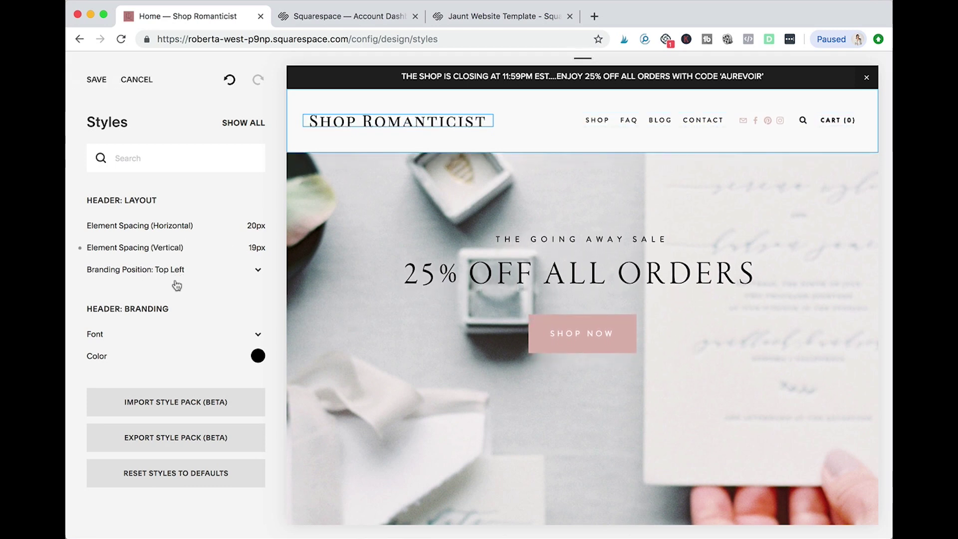
left_click(185, 333)
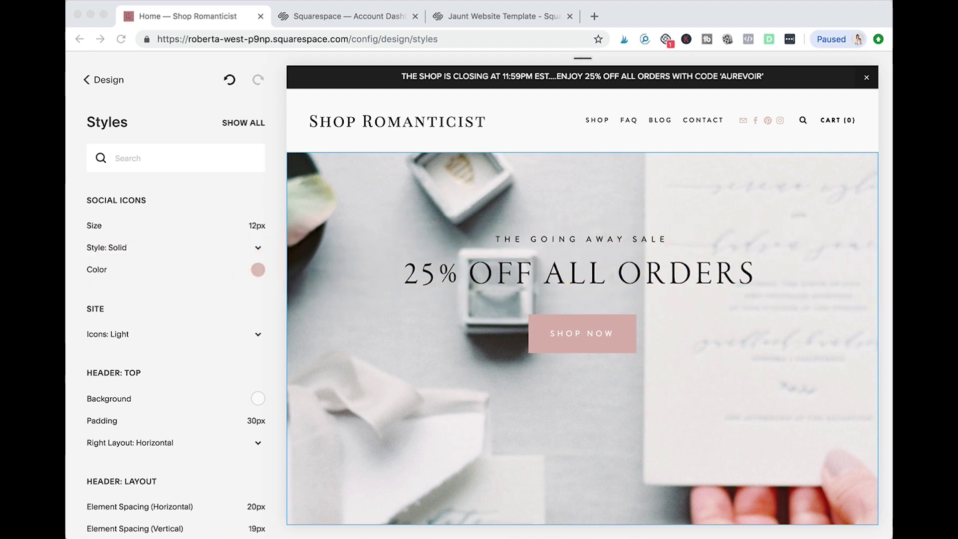
left_click(93, 86)
Step: Go back to Home > Pages, scroll to the Not Linked section, and start a new page there
left_click(92, 85)
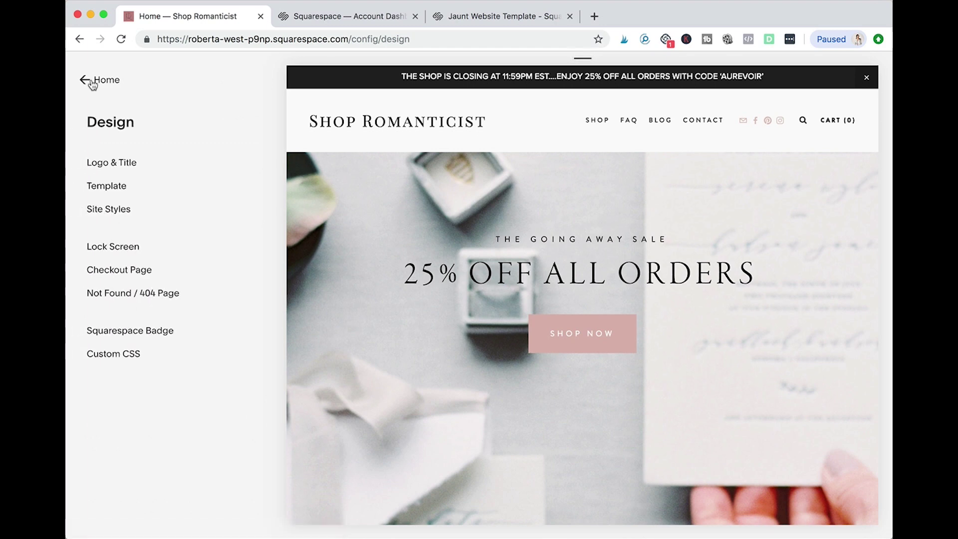
left_click(90, 82)
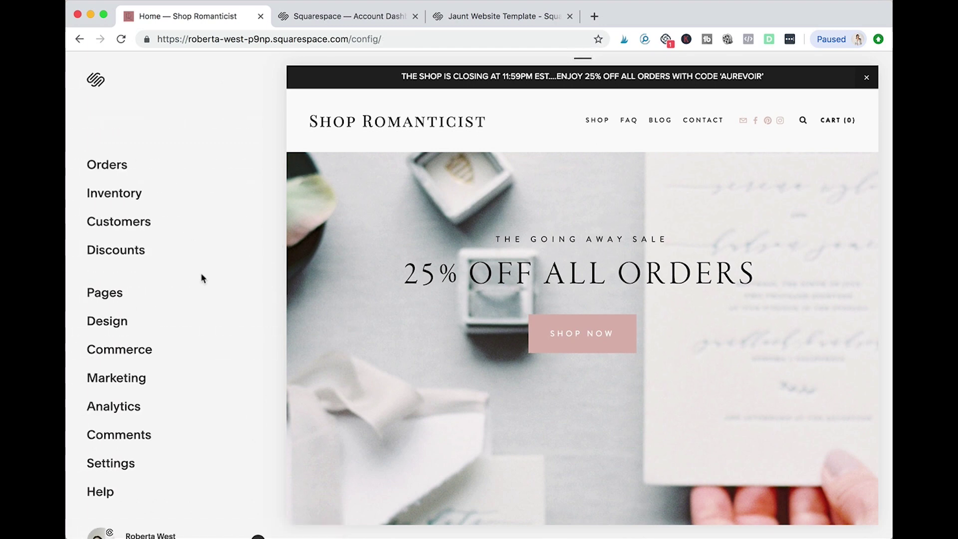
left_click(96, 302)
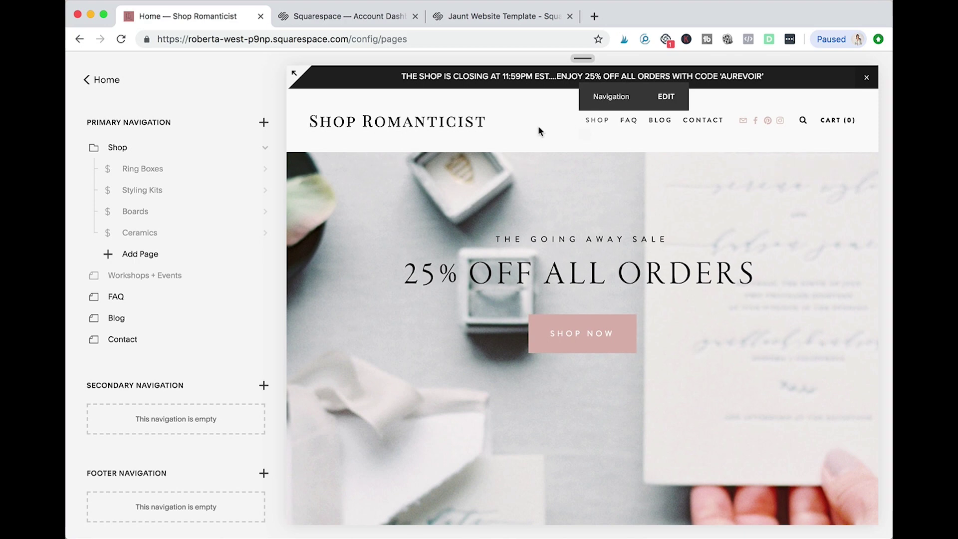
scroll(229, 225, "down", 3)
scroll(229, 225, "down", 3)
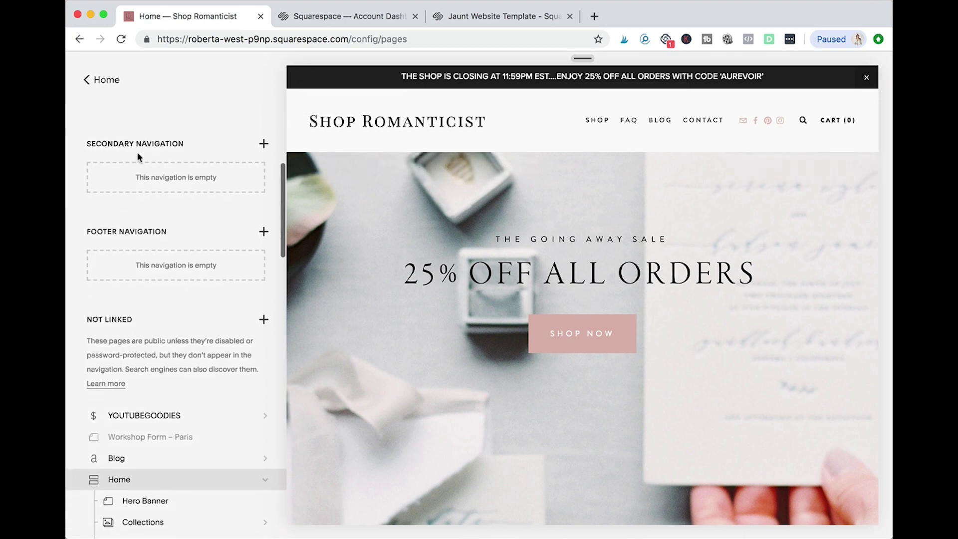
scroll(184, 246, "down", 4)
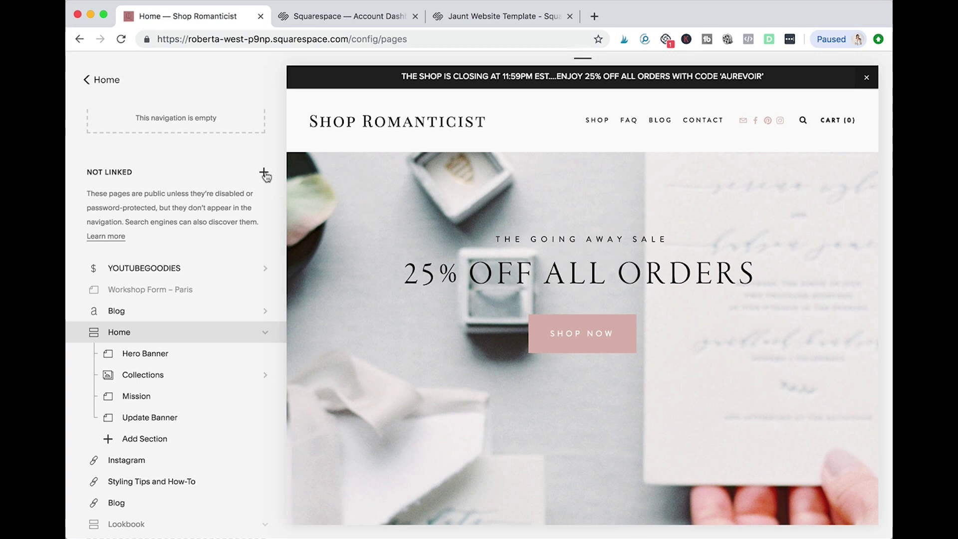
left_click(265, 173)
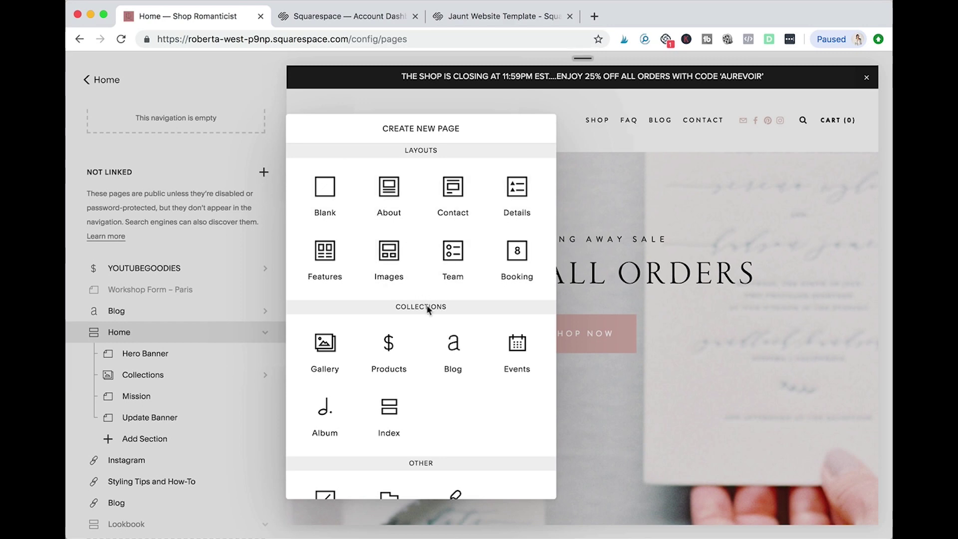
Step: Create a Products page named YOUTUBEGOODIES2
left_click(388, 350)
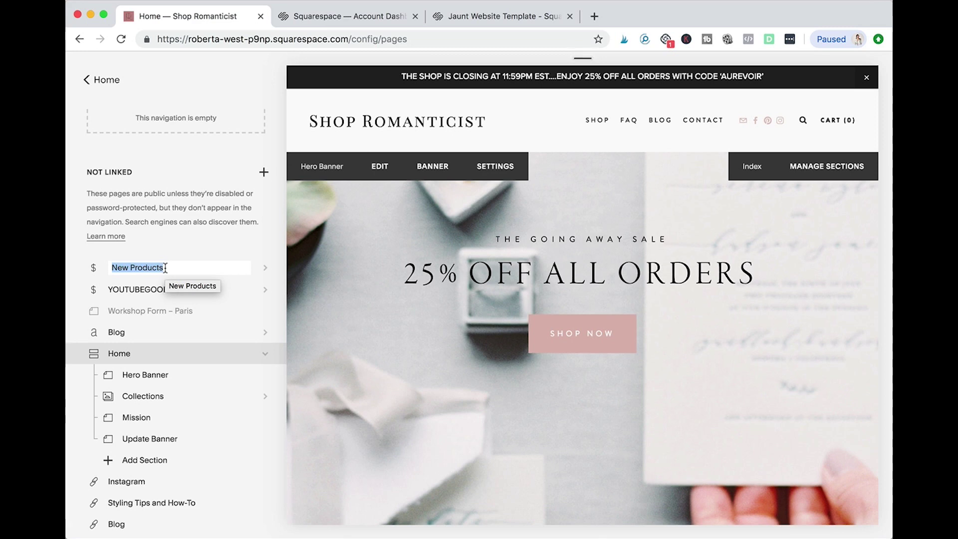
type("YOUTU")
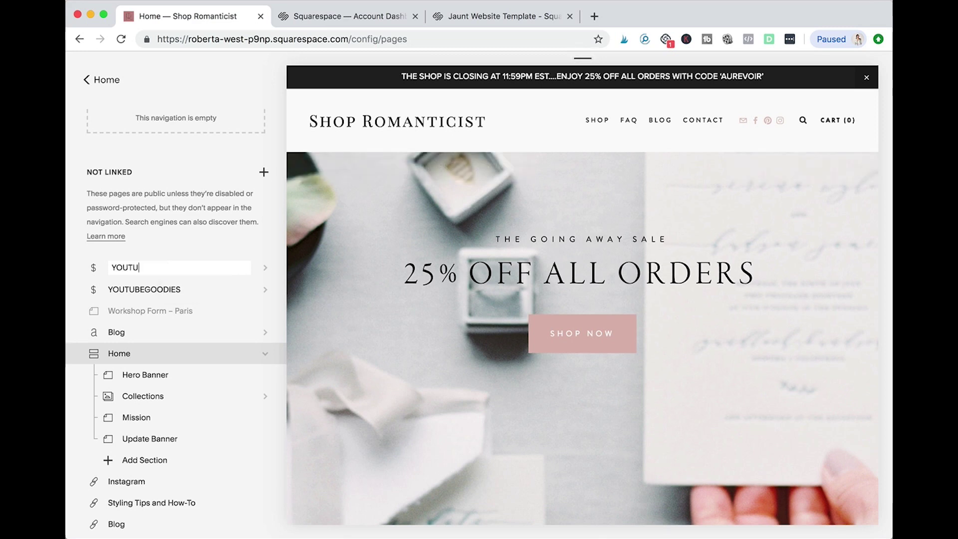
type("BEGOODIES2")
key("Return")
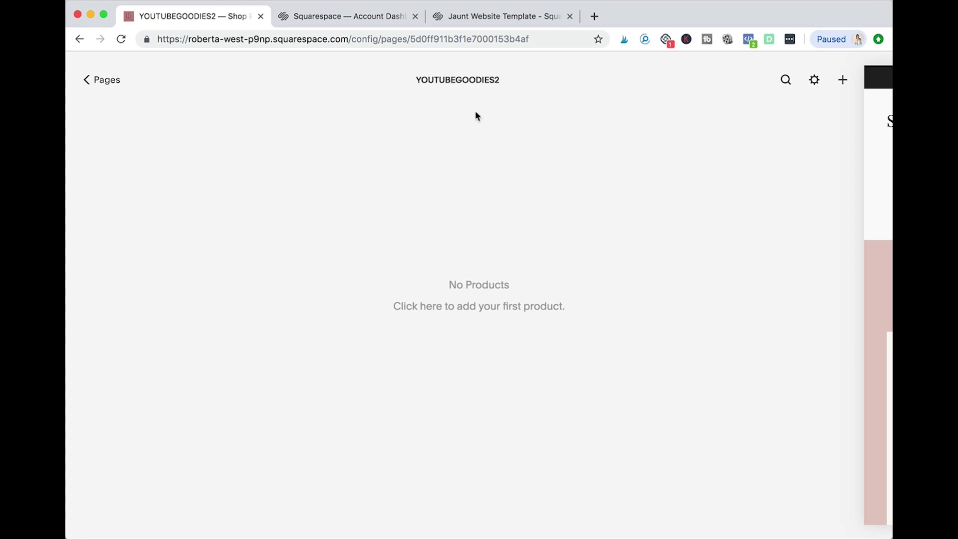
Step: Add a new Physical product to the YOUTUBEGOODIES2 page
left_click(843, 81)
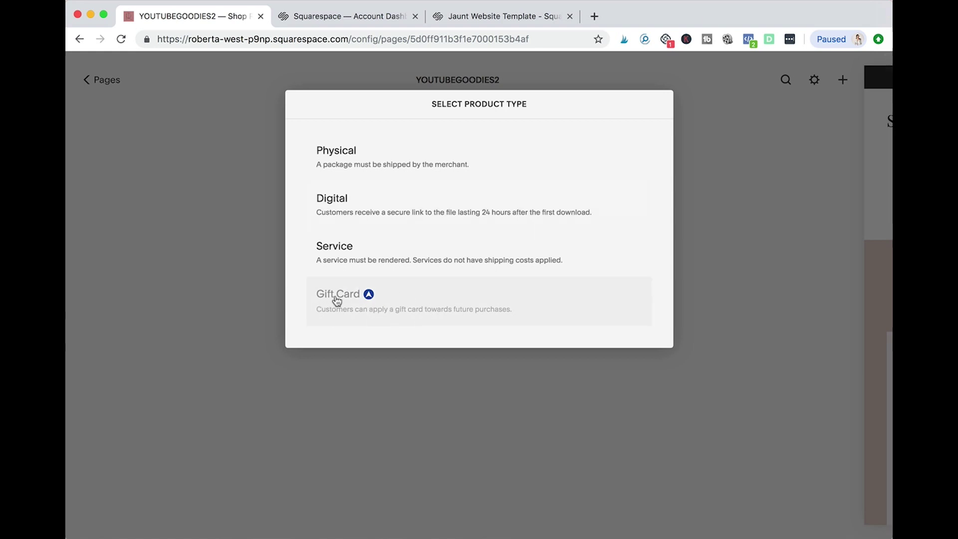
mouse_move(377, 301)
left_click(335, 164)
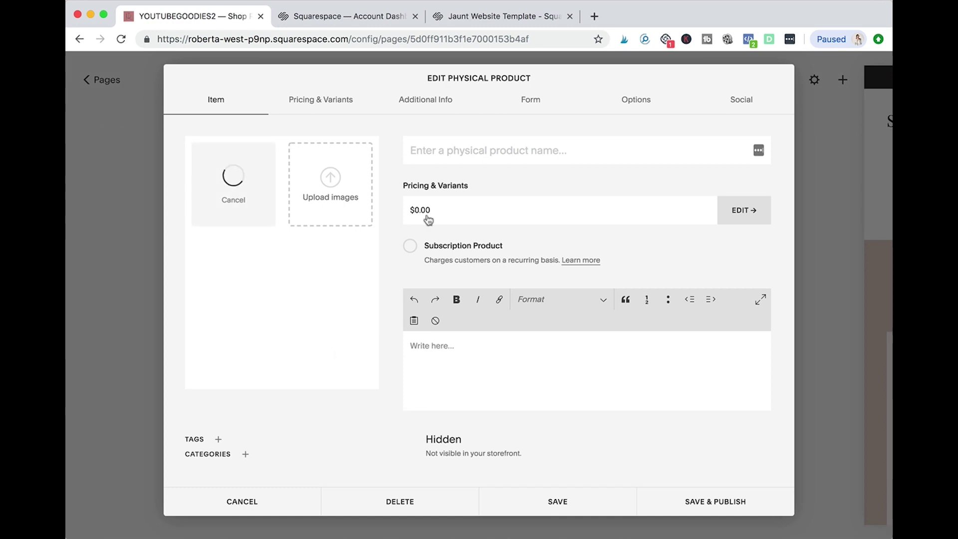
left_click(454, 150)
Step: Name the product 'Silk Scarf for styling'
type("Supe")
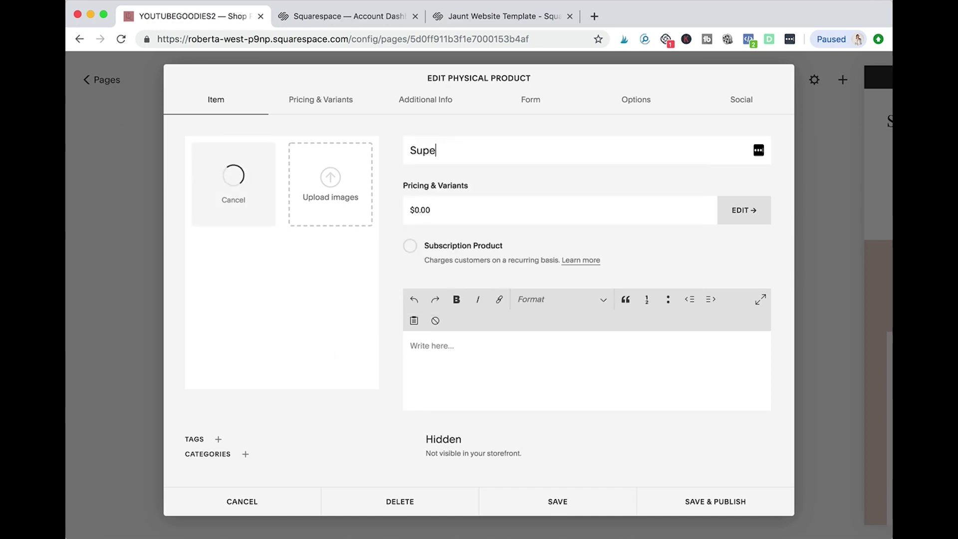
type("r AMAZING s")
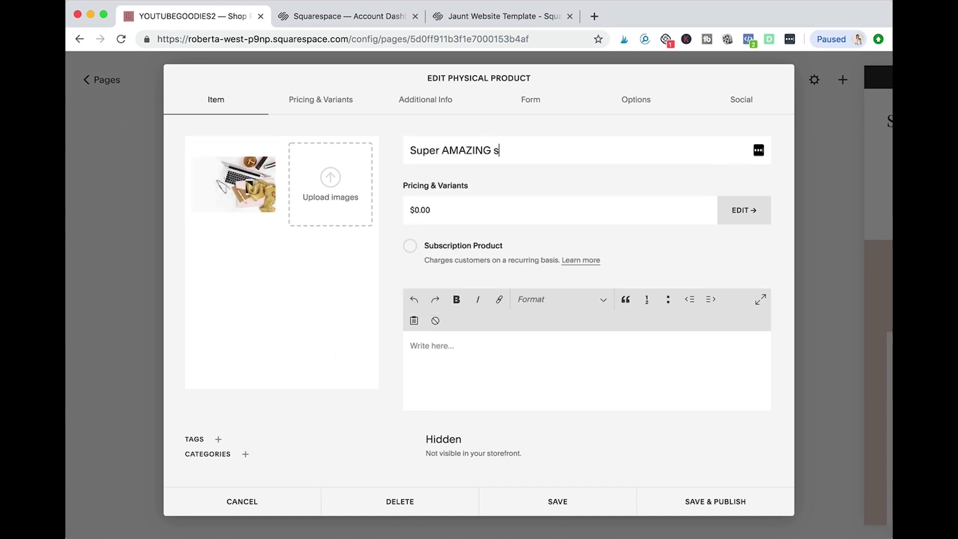
type("ty")
key("BackSpace")
key("BackSpace")
key("BackSpace")
key("BackSpace")
key("BackSpace")
key("BackSpace")
key("BackSpace")
key("BackSpace")
key("BackSpace")
key("BackSpace")
key("BackSpace")
key("BackSpace")
key("BackSpace")
key("BackSpace")
key("BackSpace")
key("BackSpace")
type("Silk Scarf")
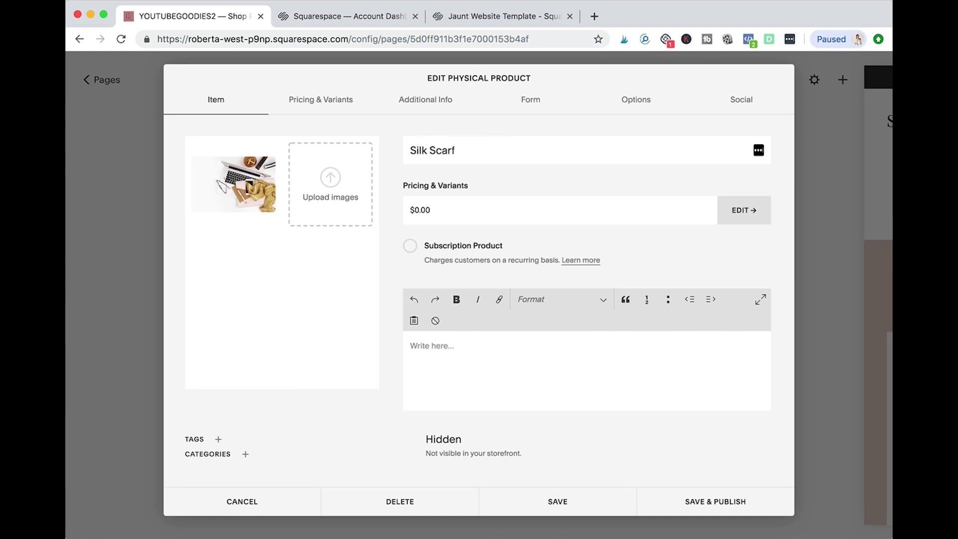
type(" for styling")
left_click(430, 212)
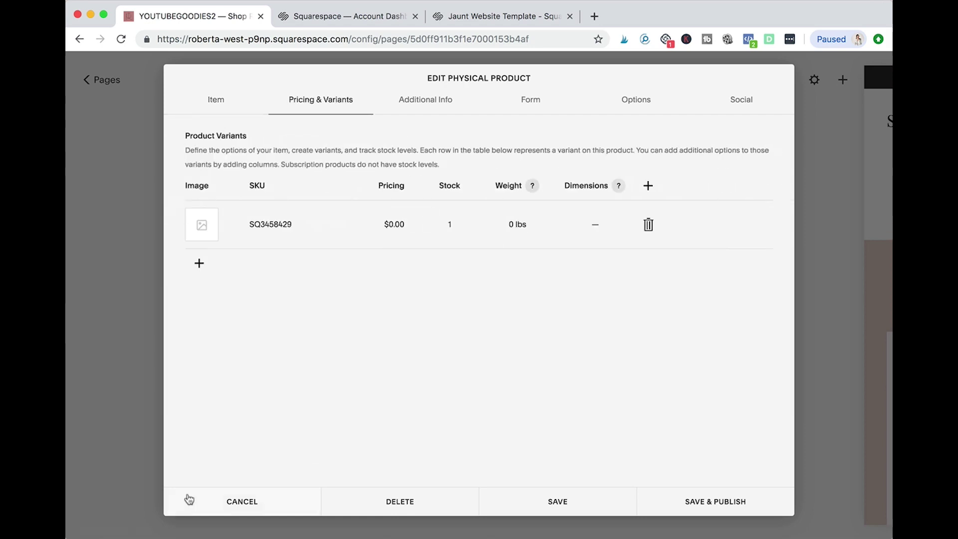
left_click(219, 99)
Step: Write a description paragraph recommending it for styling kits, bags and flatlays, noting it can't be machine washed
left_click(438, 347)
type("Th")
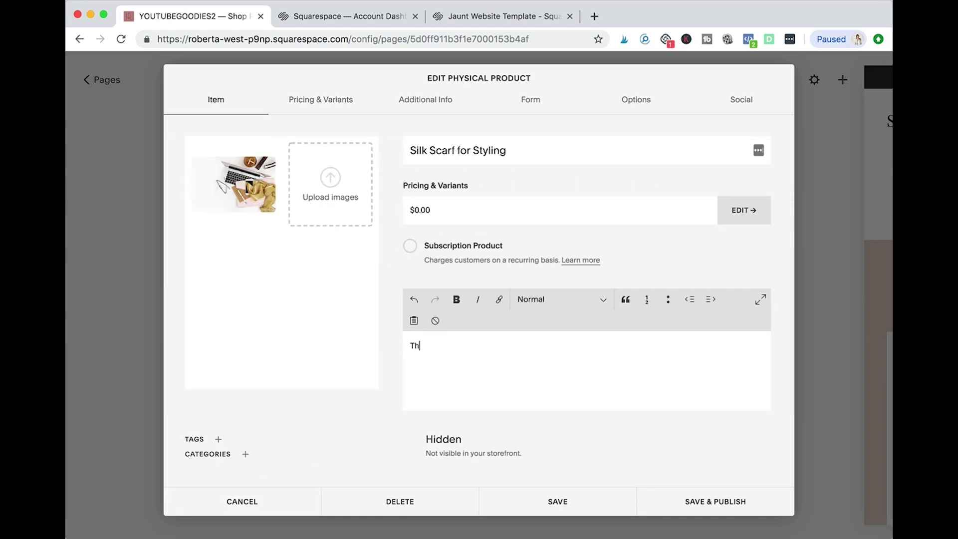
type("is is an amazing proiduct")
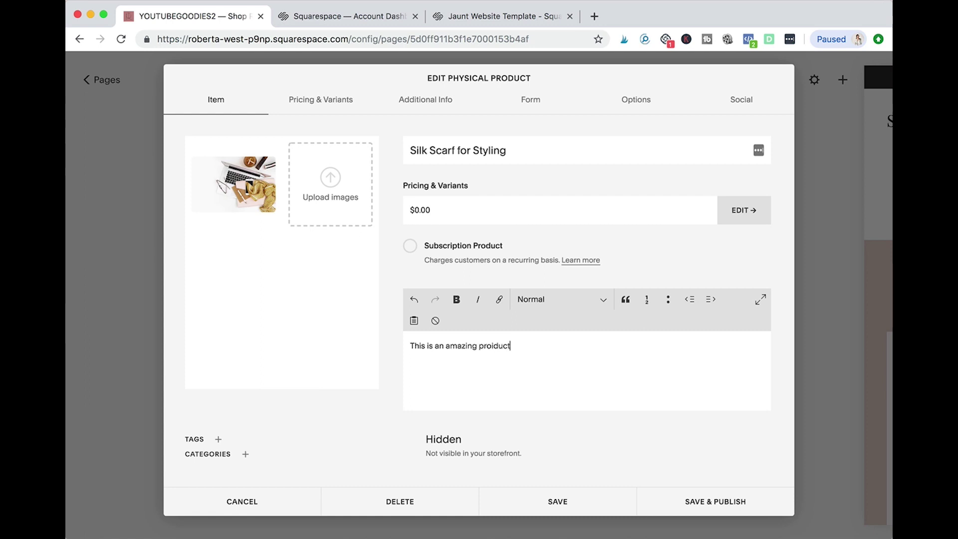
key("BackSpace")
key("BackSpace")
key("BackSpace")
key("BackSpace")
key("BackSpace")
type("duct I trully recommen")
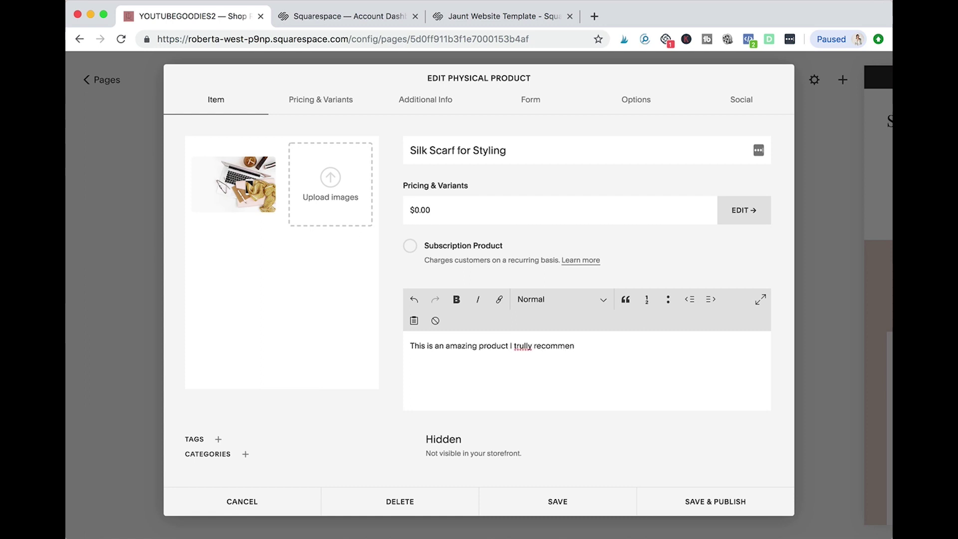
type("d")
right_click(522, 345)
left_click(539, 351)
type("for your styling kit. You")
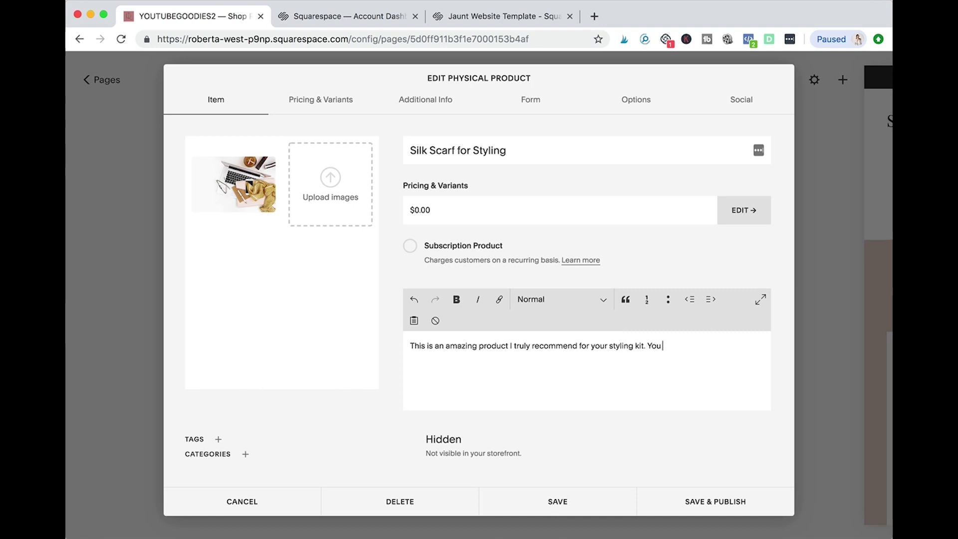
type(" can add to bags, flatlays or anything y")
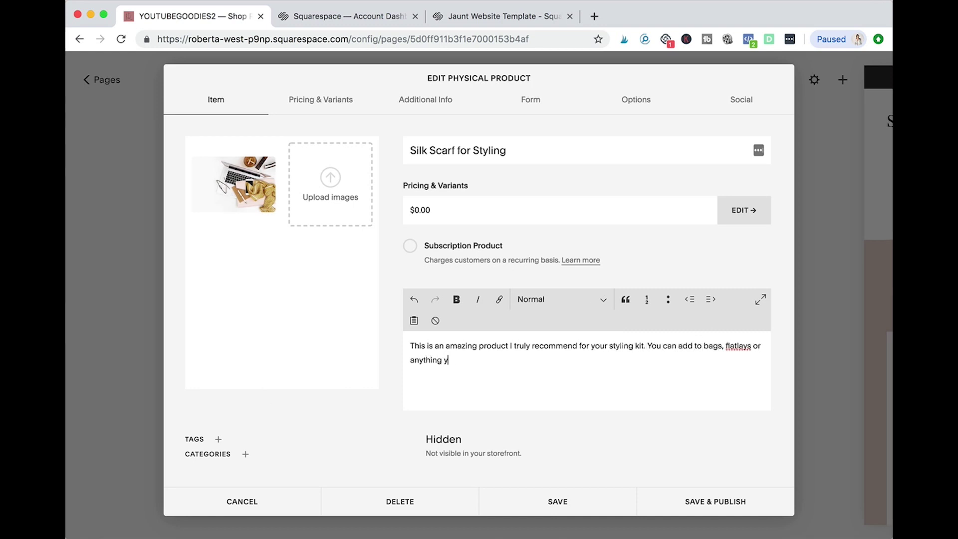
type("ou really would like to add a pop of color")
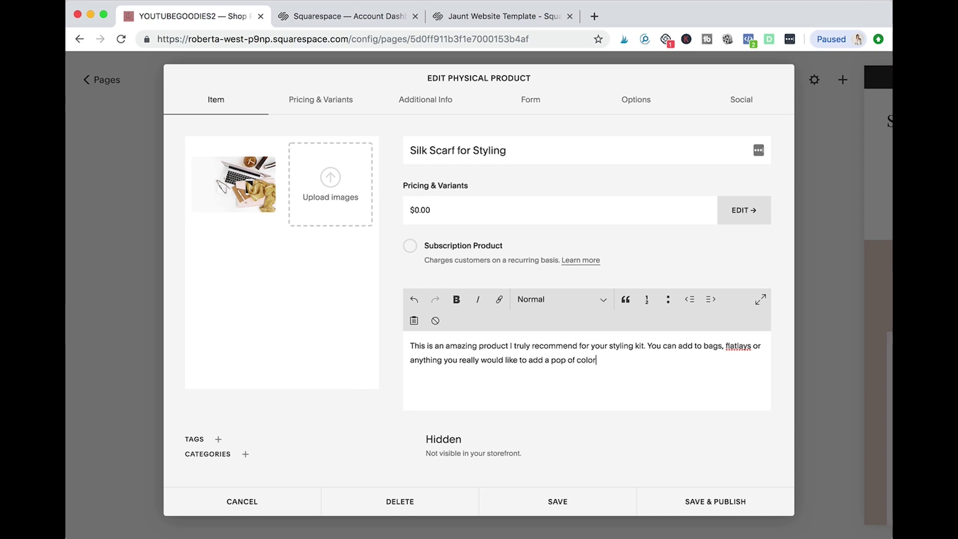
type("PLEASE NOTE: This item is handmade in the US and ca")
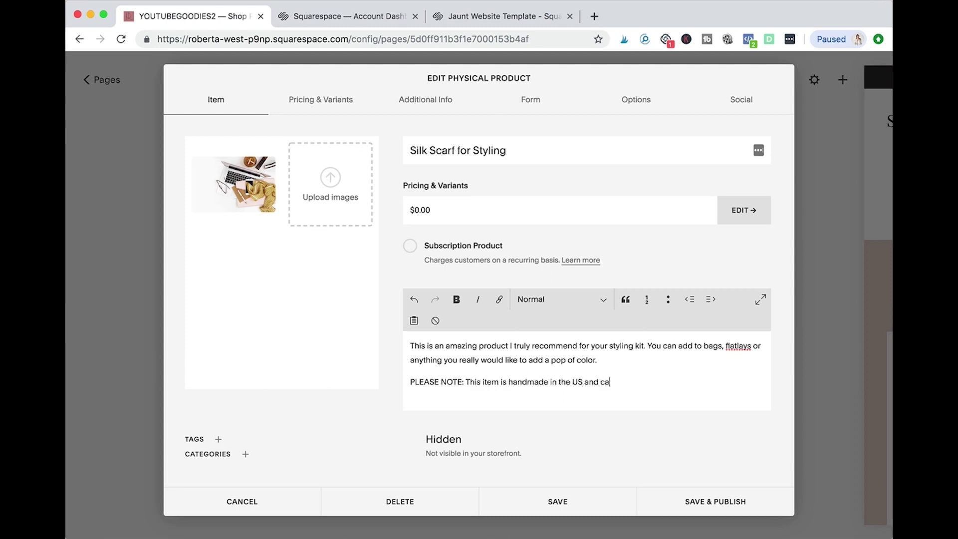
type("nnot be dry clean")
key("BackSpace")
key("BackSpace")
key("BackSpace")
key("BackSpace")
key("BackSpace")
key("BackSpace")
key("BackSpace")
key("BackSpace")
key("BackSpace")
type("machine washed")
Step: Add the dimensions 12x24 and the available colours MARIGOLD and DEEP BLUE to the description
left_click(597, 360)
key("Return")
key("Return")
type("The dimensions are:")
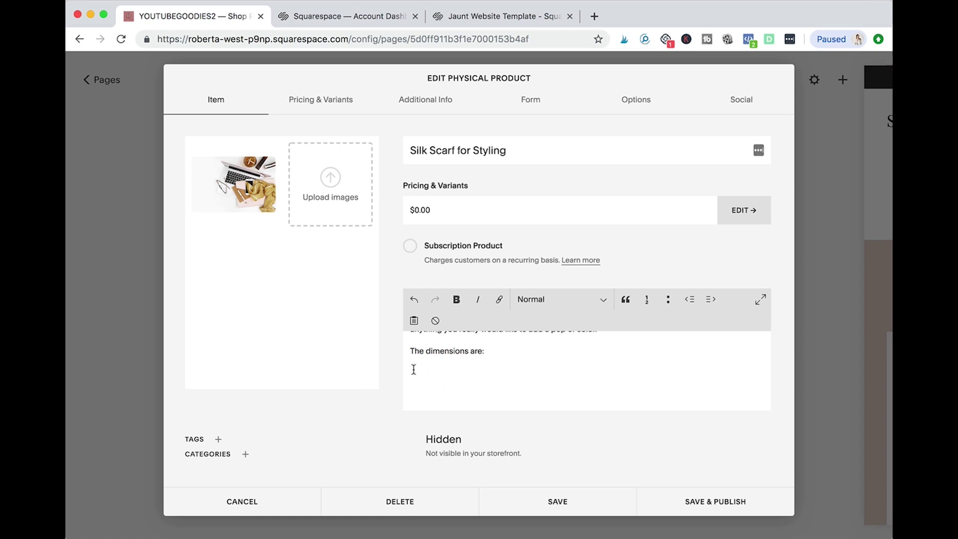
key("BackSpace")
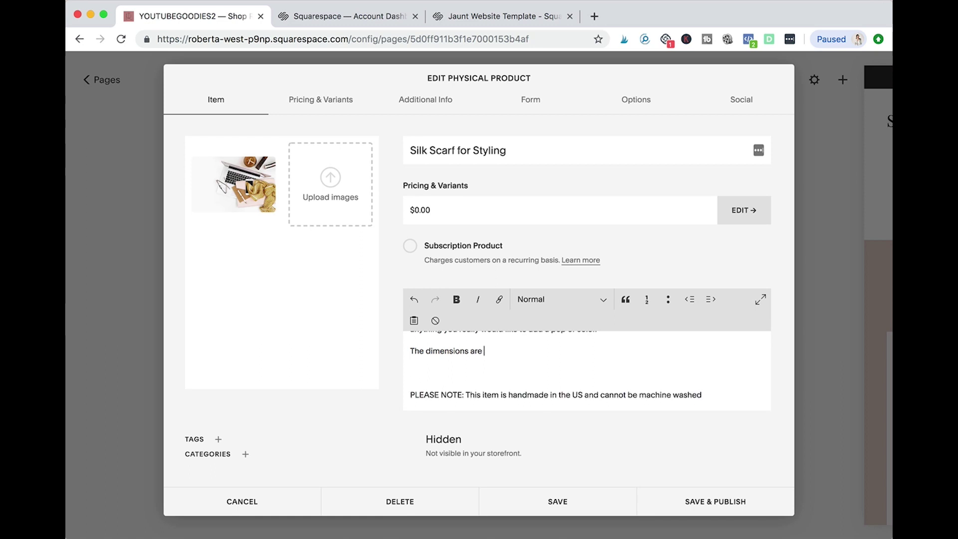
type("12x24")
key("Return")
type("Colors")
key("BackSpace")
key("BackSpace")
key("BackSpace")
key("BackSpace")
key("BackSpace")
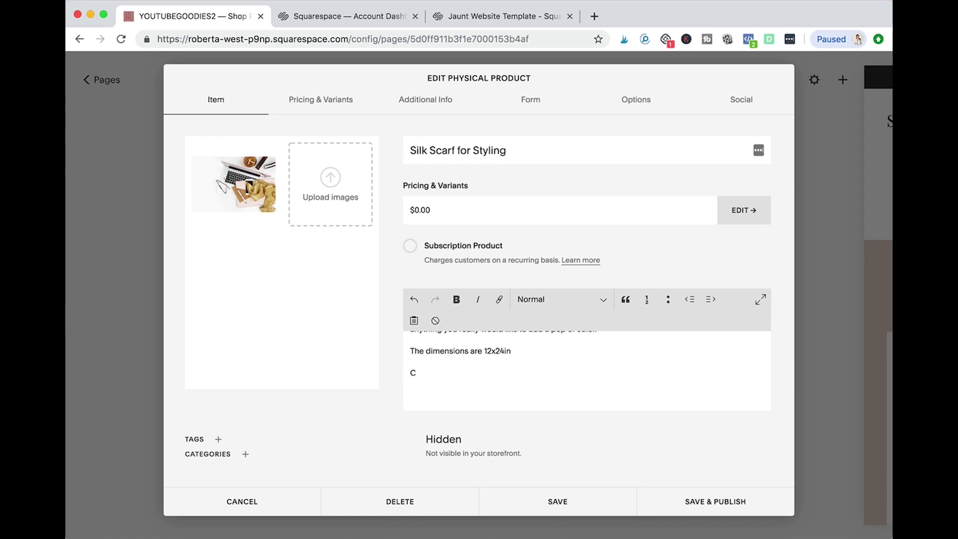
type("olors available are:")
key("Return")
type("MARIGOLD")
key("Return")
type("DEE")
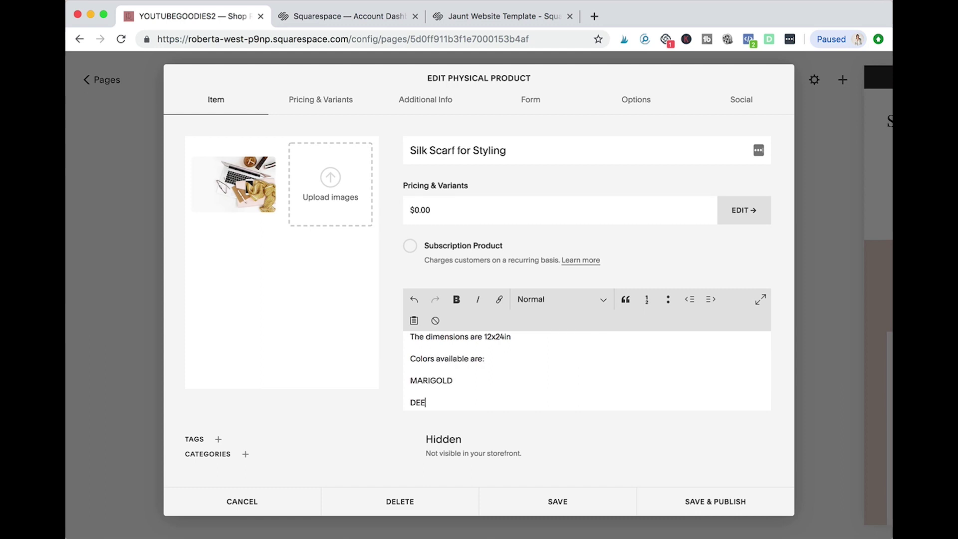
type("P BLUE")
Step: Give the product the category Scarves and the tag Styling Props
left_click(245, 453)
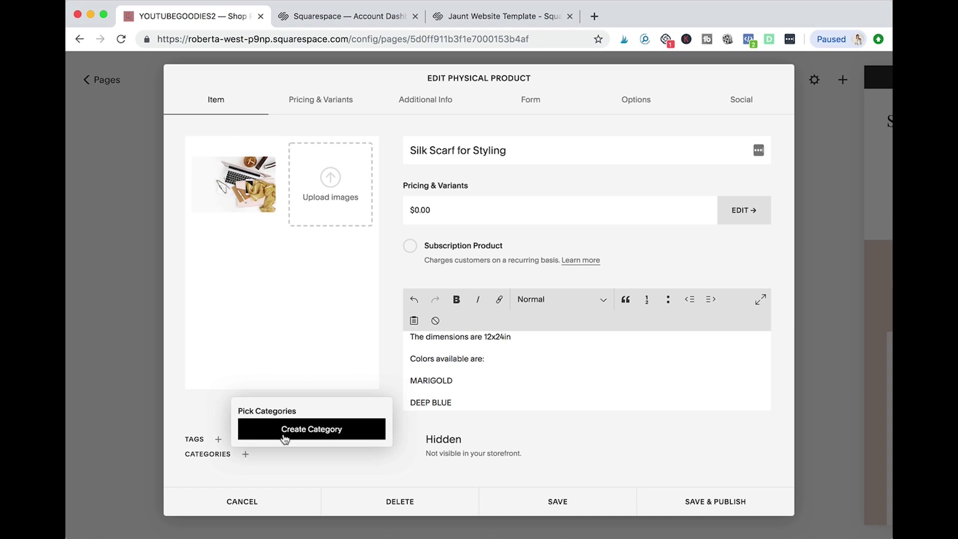
type("Scarves")
key("Return")
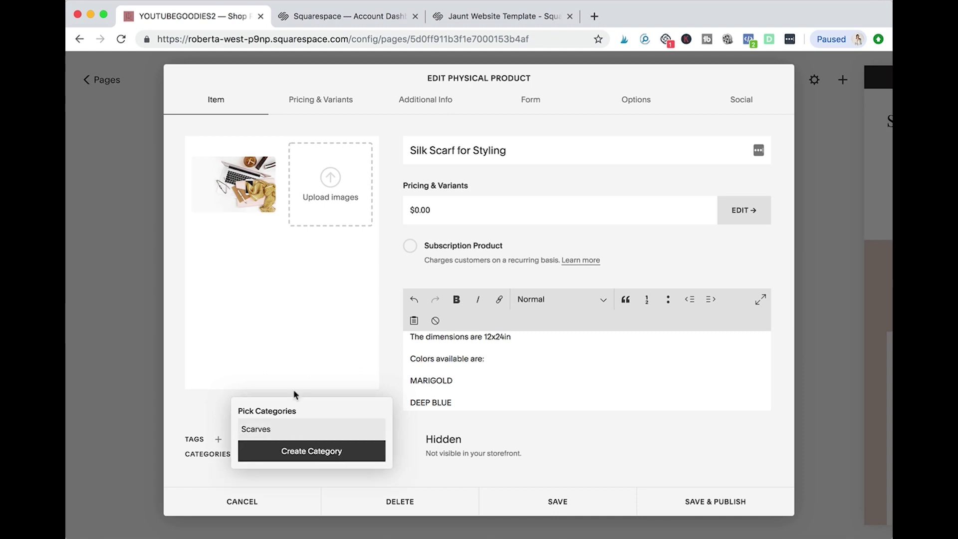
left_click(218, 438)
type("Styling Props")
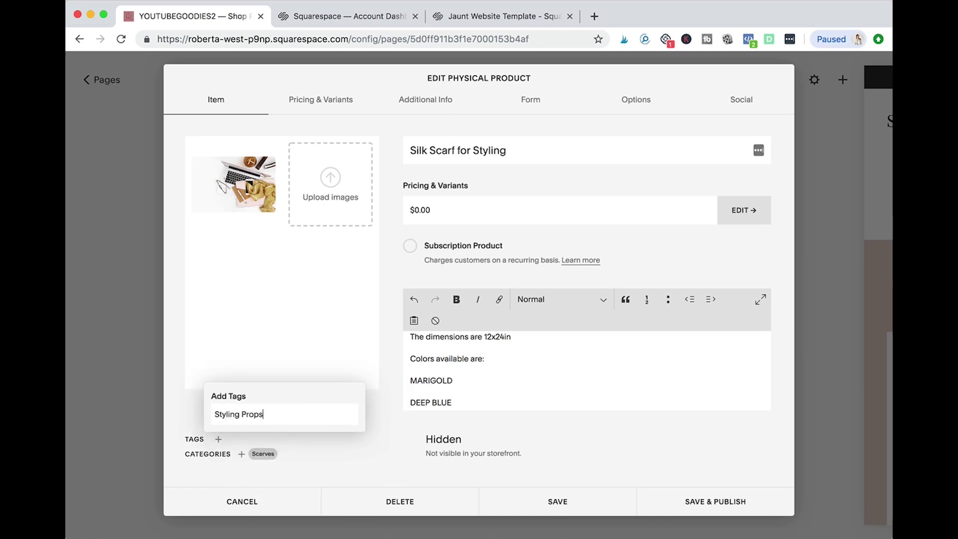
key("Return")
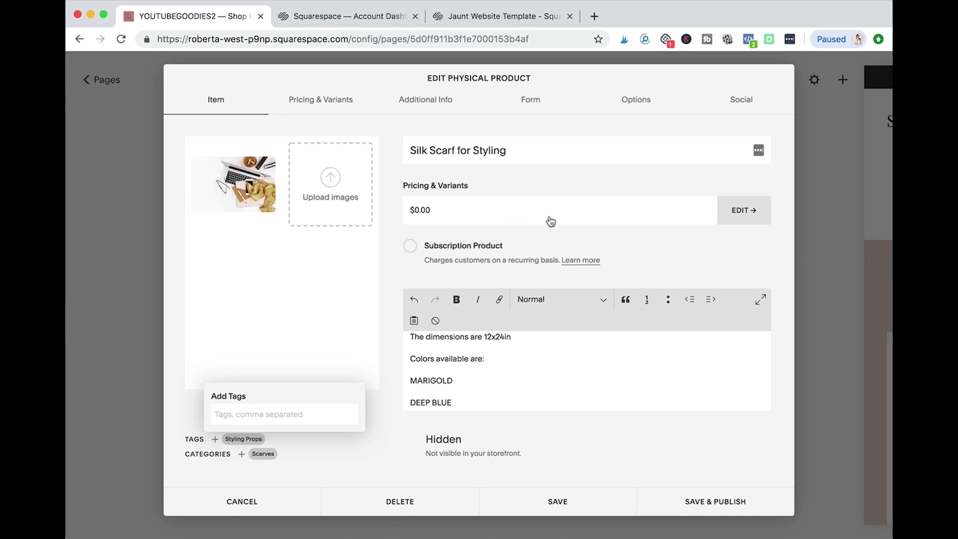
left_click(319, 299)
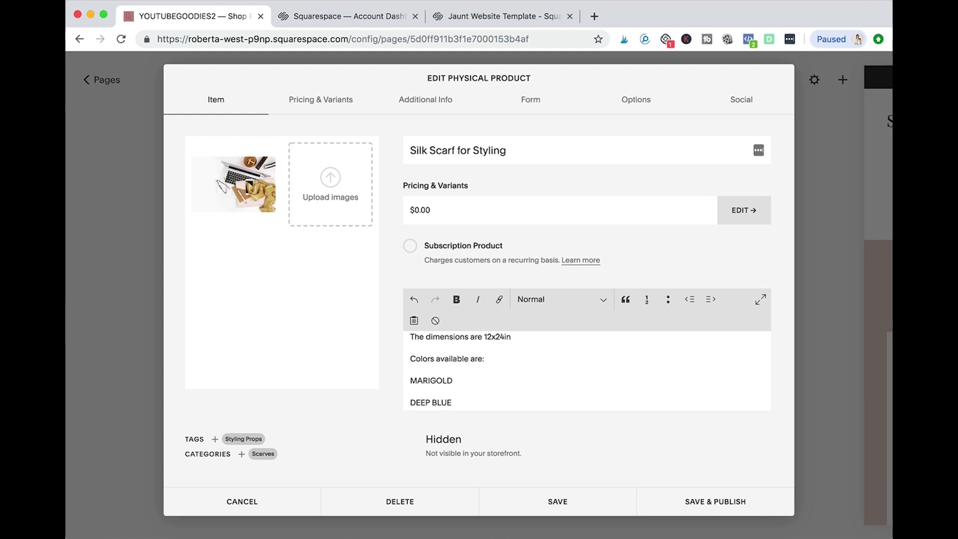
left_click(325, 106)
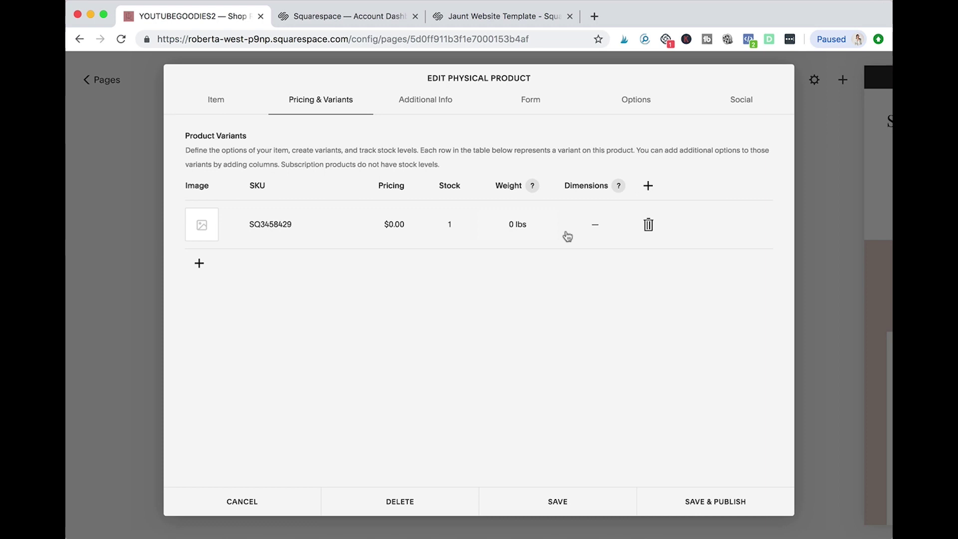
Step: Set the scarf variant's price to $100.00
left_click(390, 225)
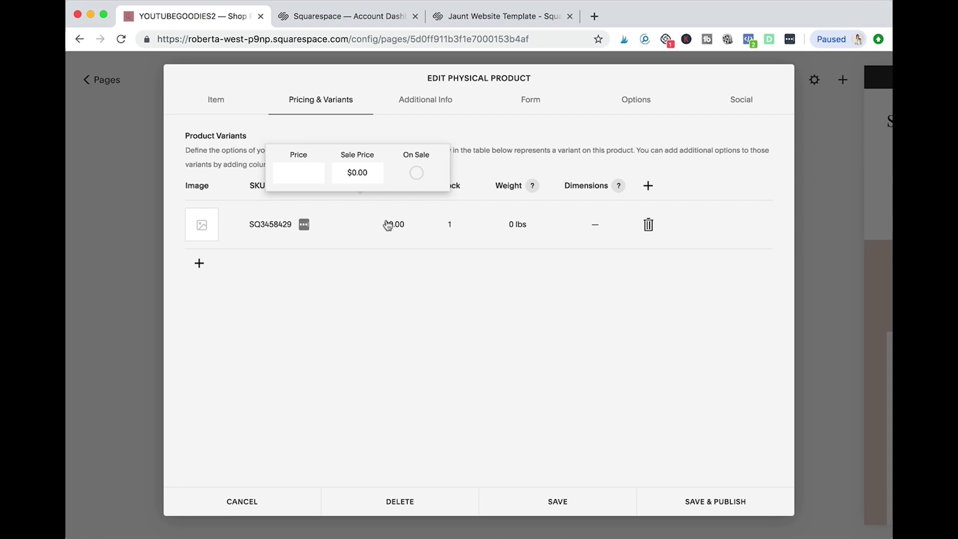
type("1000")
key("BackSpace")
left_click(386, 255)
Step: Enter an $80.00 sale price, switching On Sale on and then back off
left_click(390, 223)
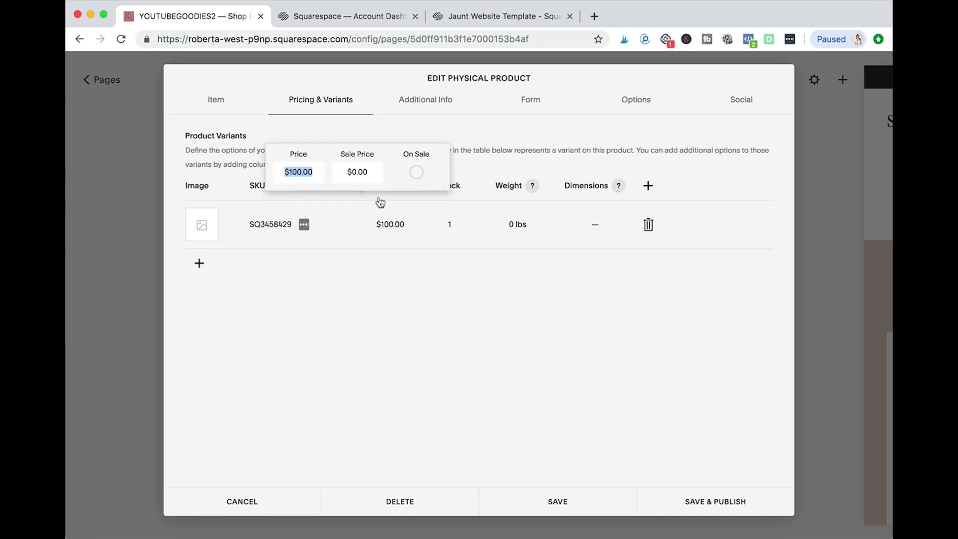
left_click(356, 171)
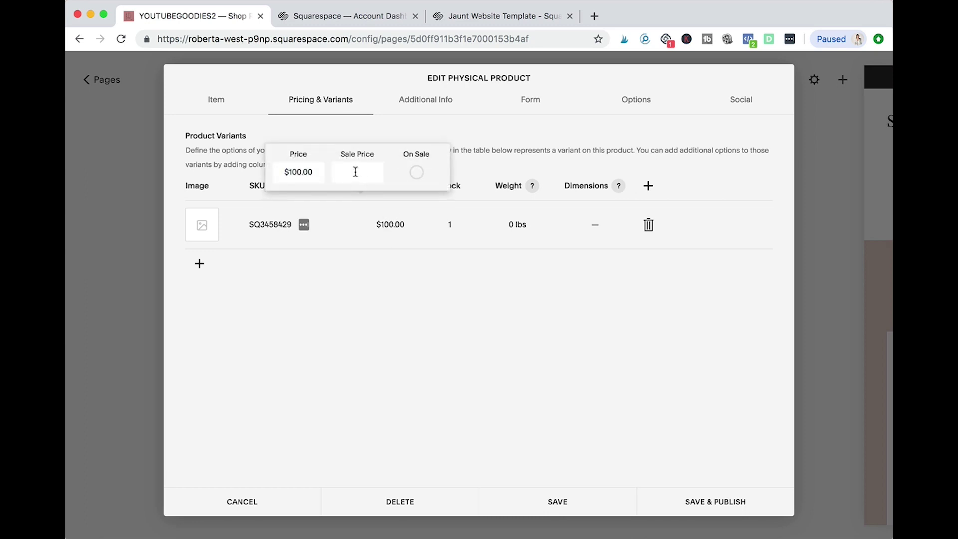
type("80")
key("Return")
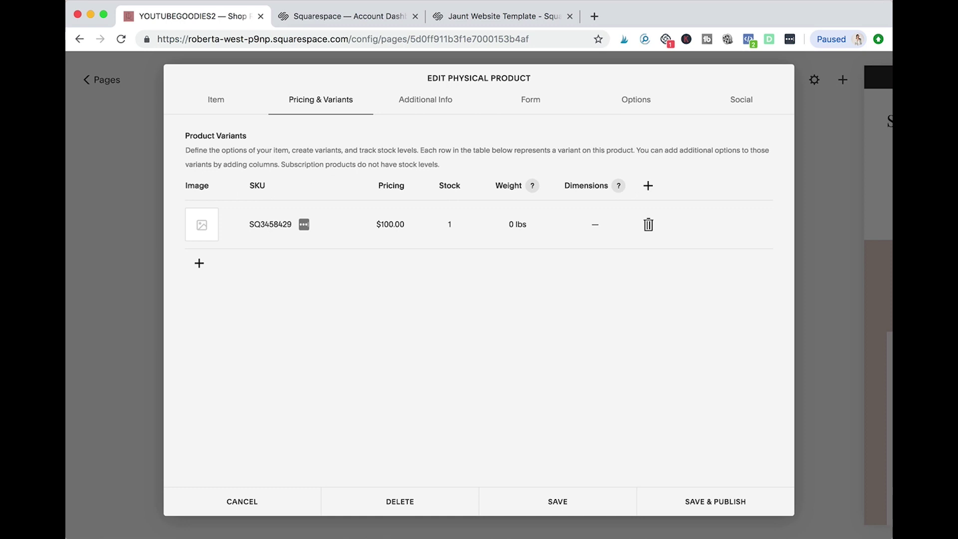
left_click(394, 229)
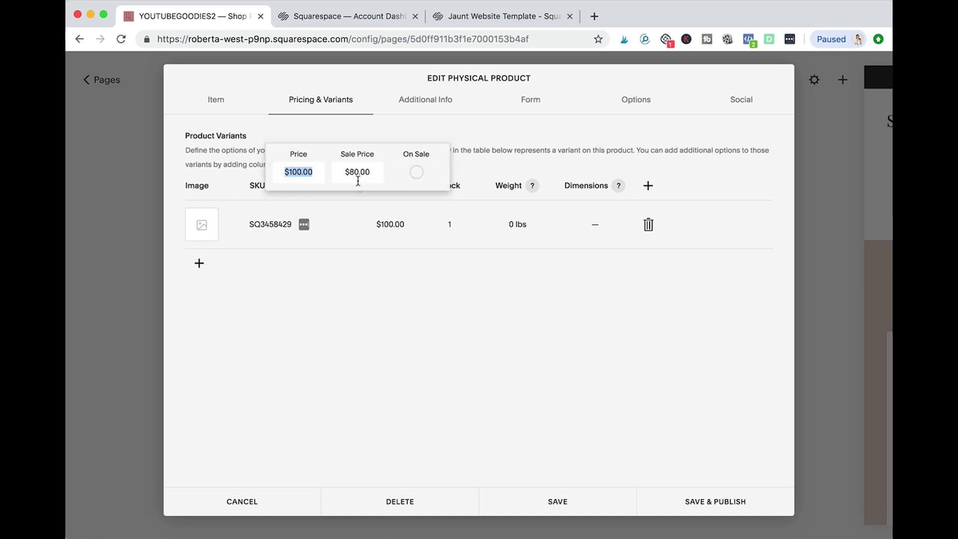
left_click(416, 172)
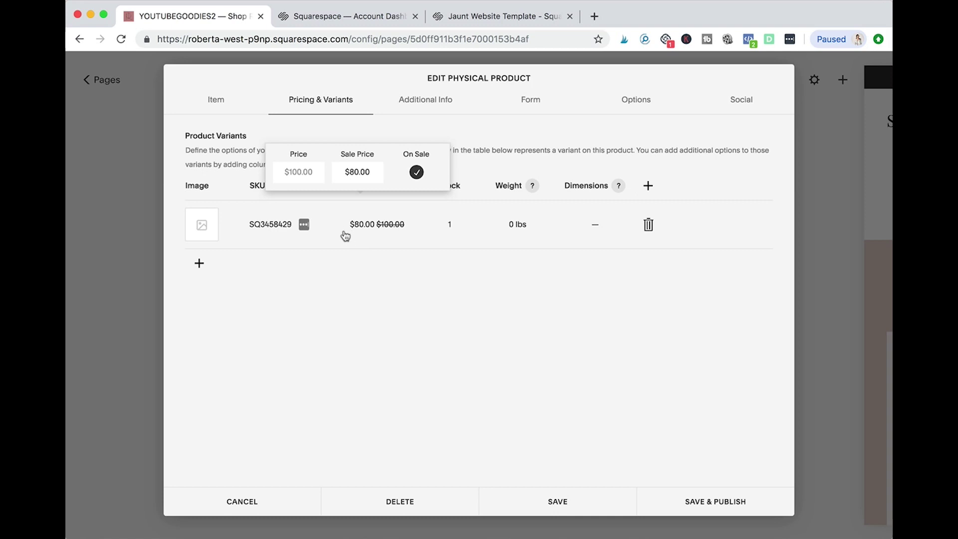
left_click(415, 173)
left_click(377, 274)
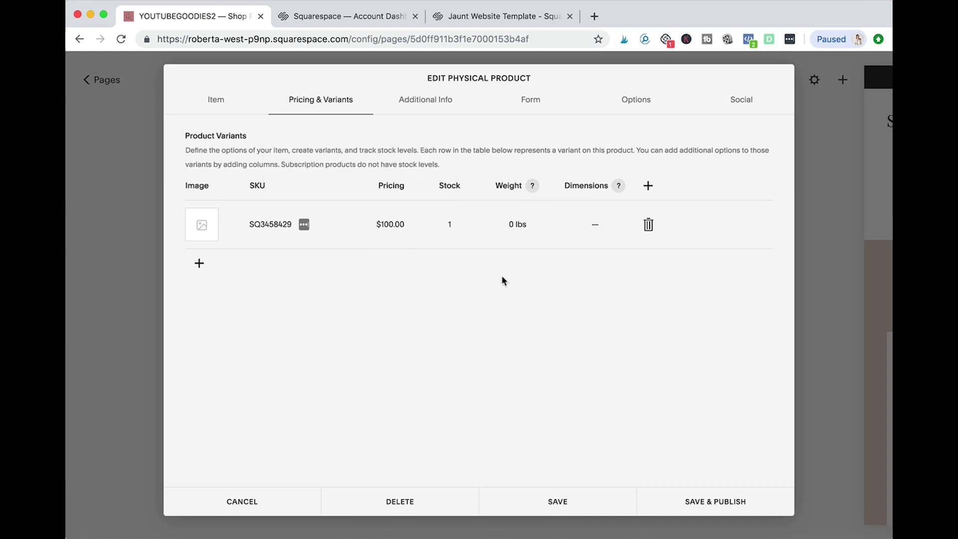
Step: Give the variant a stock of 10 and a weight of 4 lbs
left_click(449, 225)
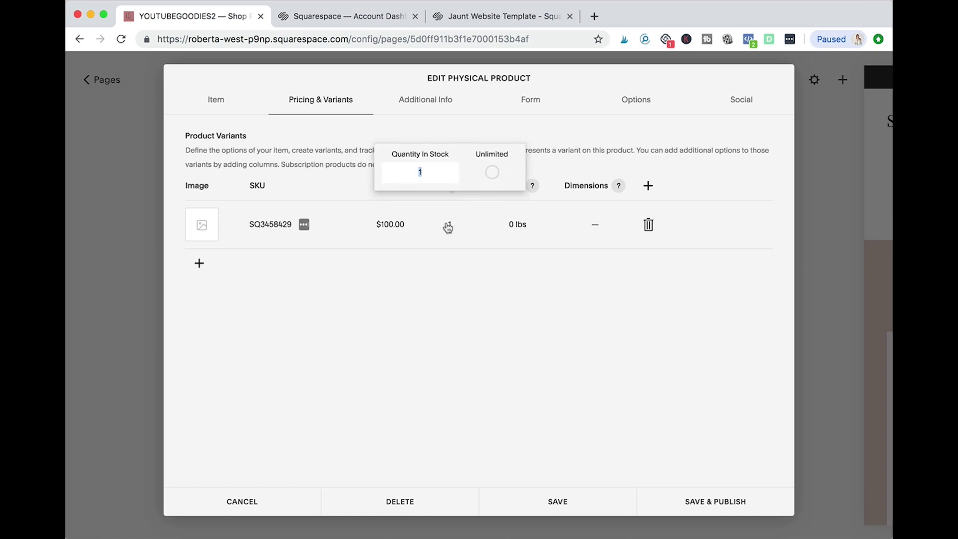
type("10")
left_click(503, 232)
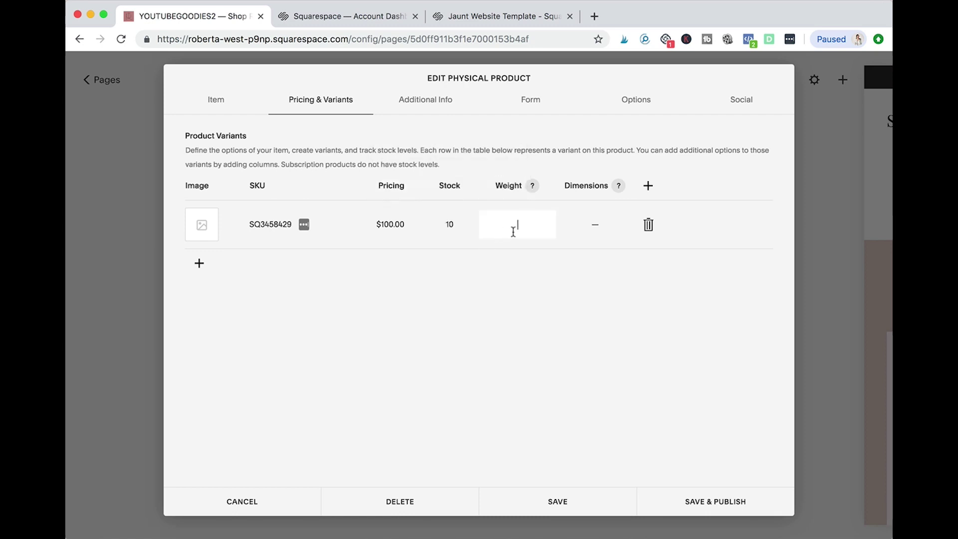
type("4")
key("Return")
Step: Set the variant's dimensions to 12 × 24 × 0.2 inches
left_click(586, 231)
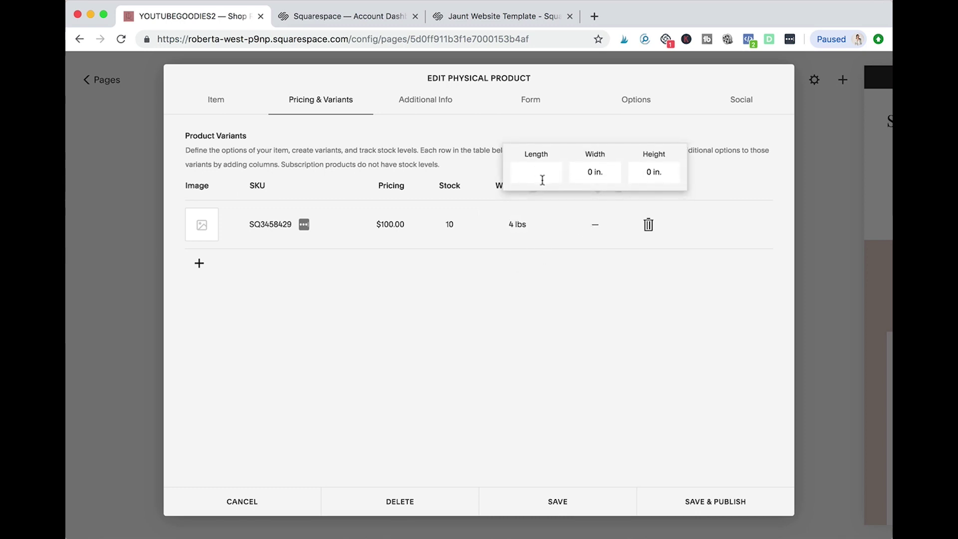
type("12")
left_click(592, 168)
type("24")
left_click(651, 171)
type(".2")
key("Return")
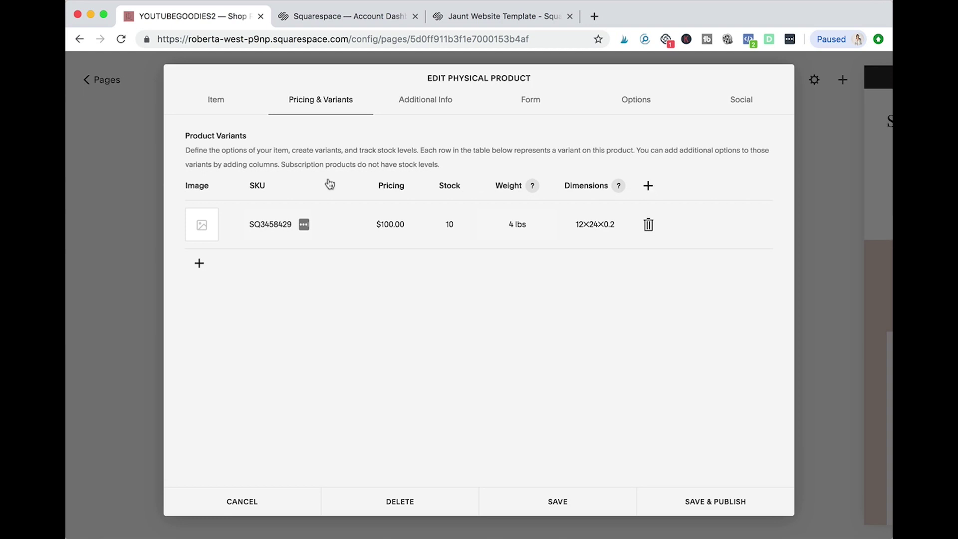
Step: Add a Color option and set the first variant's colour to Marigold
left_click(648, 186)
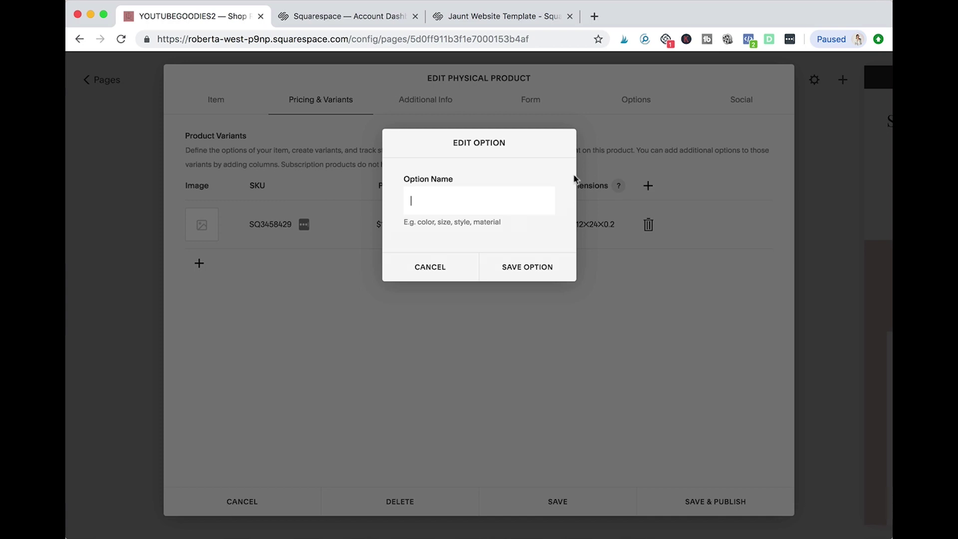
type("Color")
left_click(526, 267)
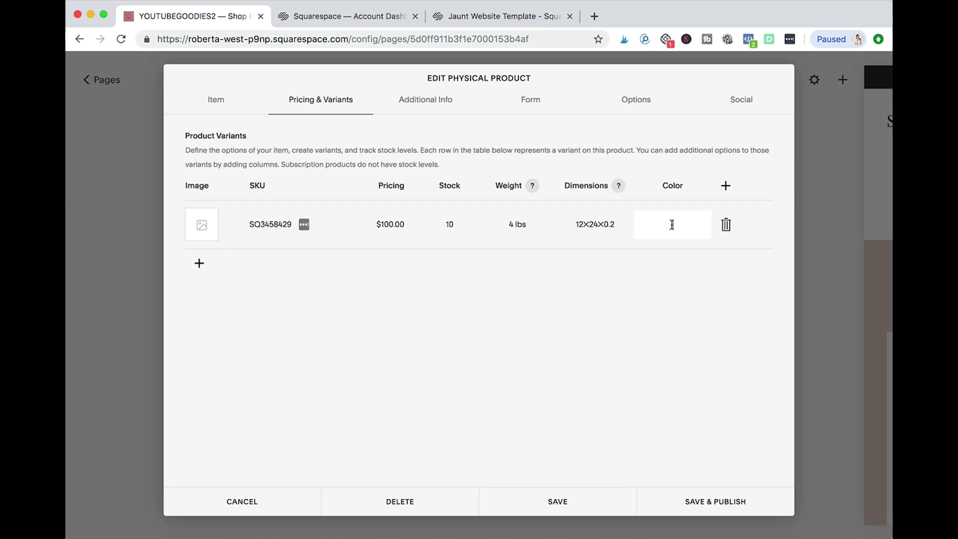
left_click(672, 224)
type("Marigold")
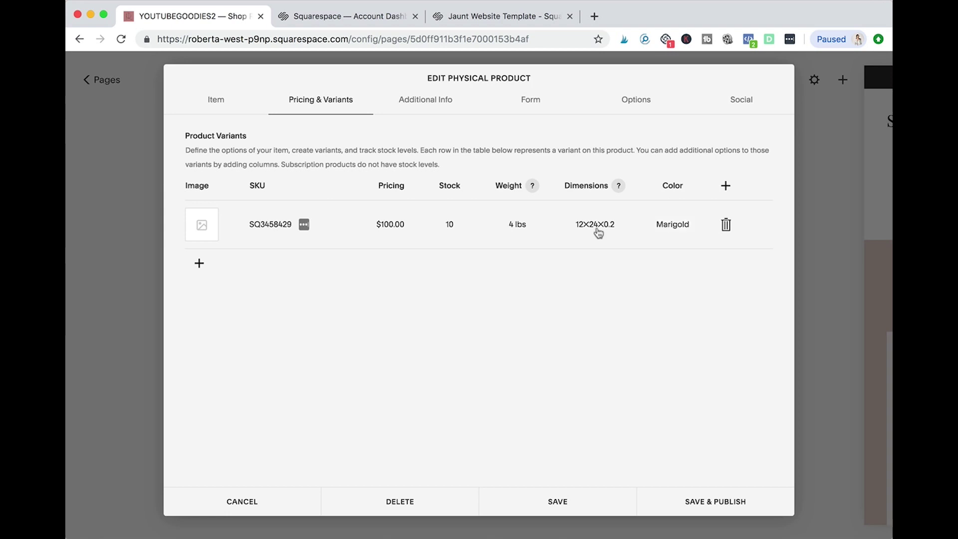
Step: Add a second variant row with colour DEEP BLUE and return to the Item details
left_click(199, 264)
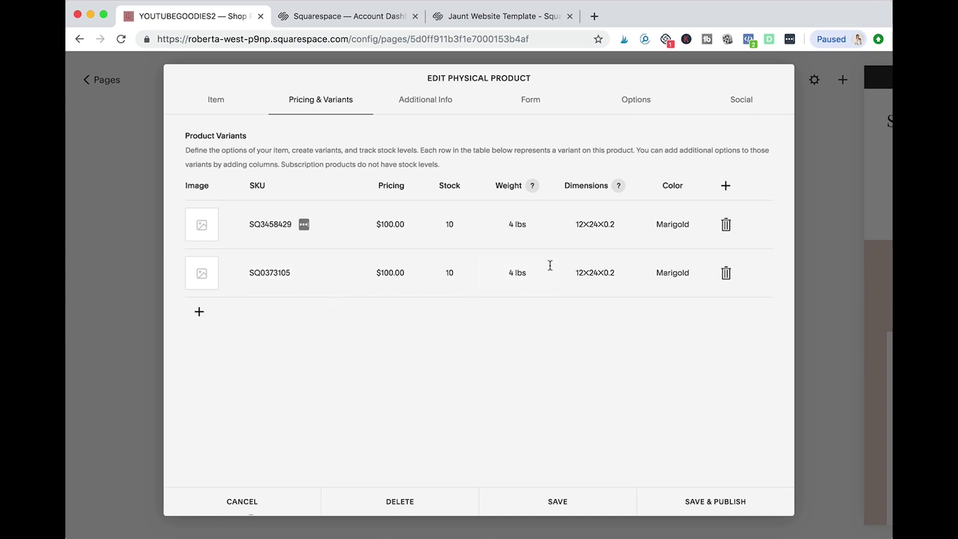
double_click(664, 272)
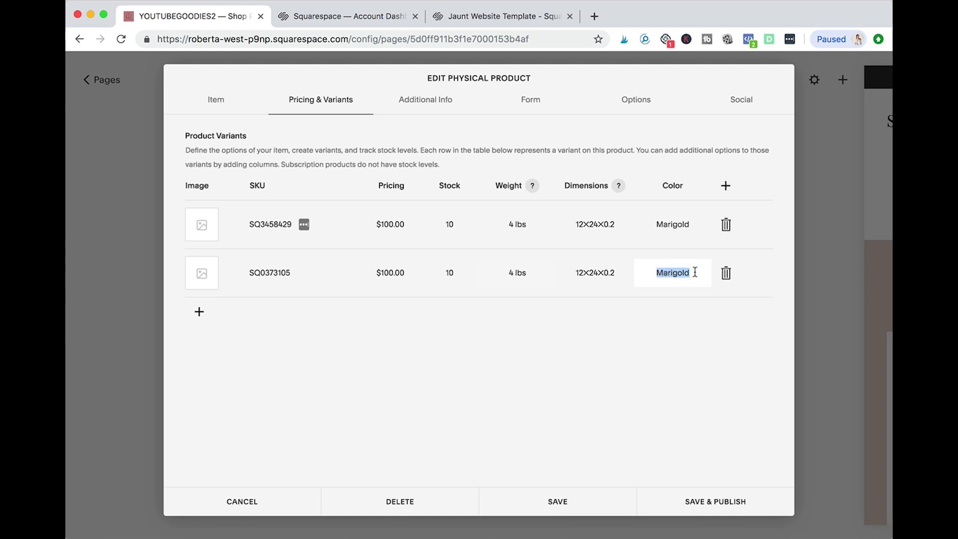
type("DE")
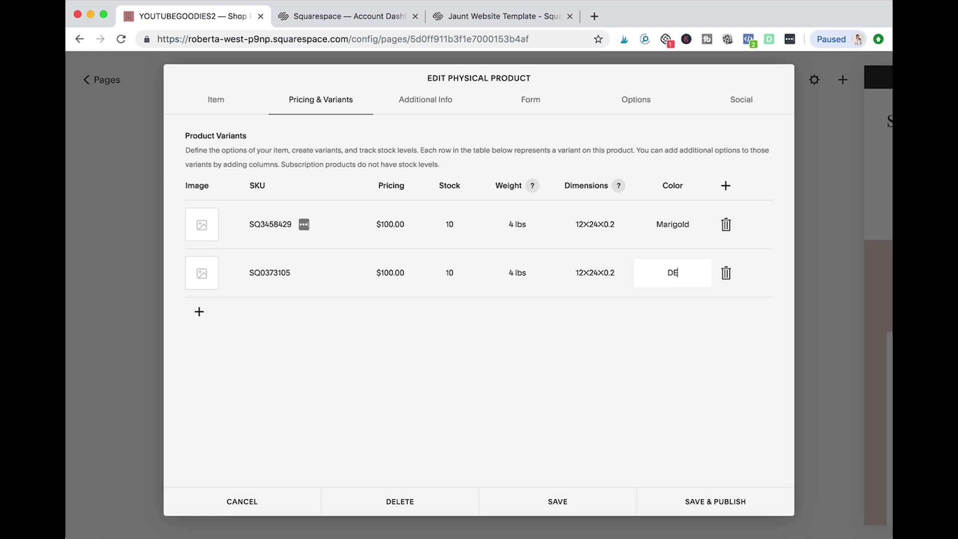
type("EP BLUE")
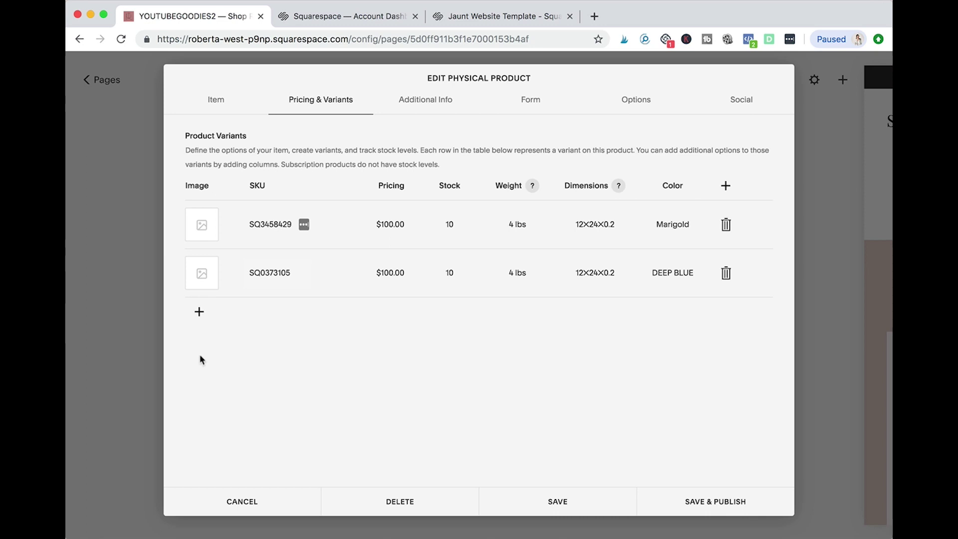
left_click(220, 113)
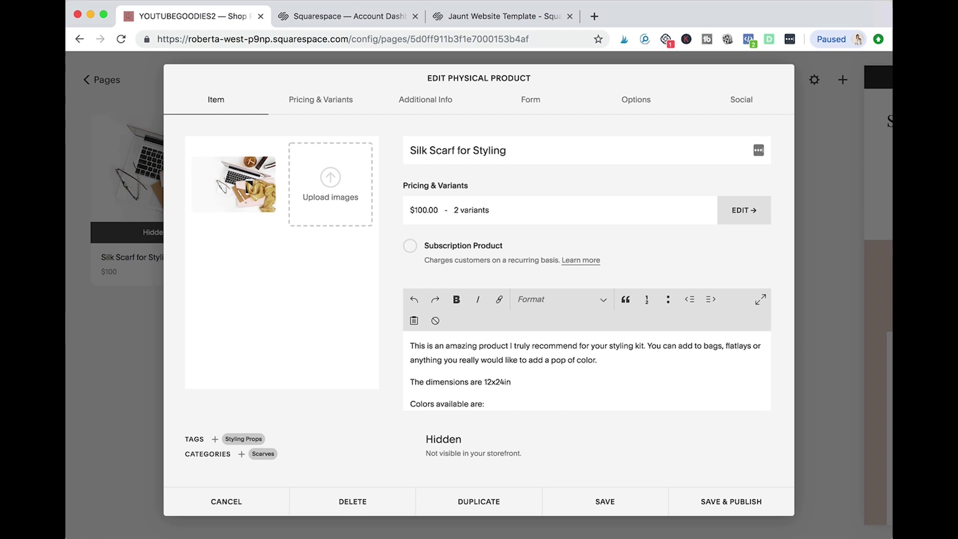
Step: Leave the Silk Scarf for Styling editor and open the Commerce panel
mouse_move(233, 184)
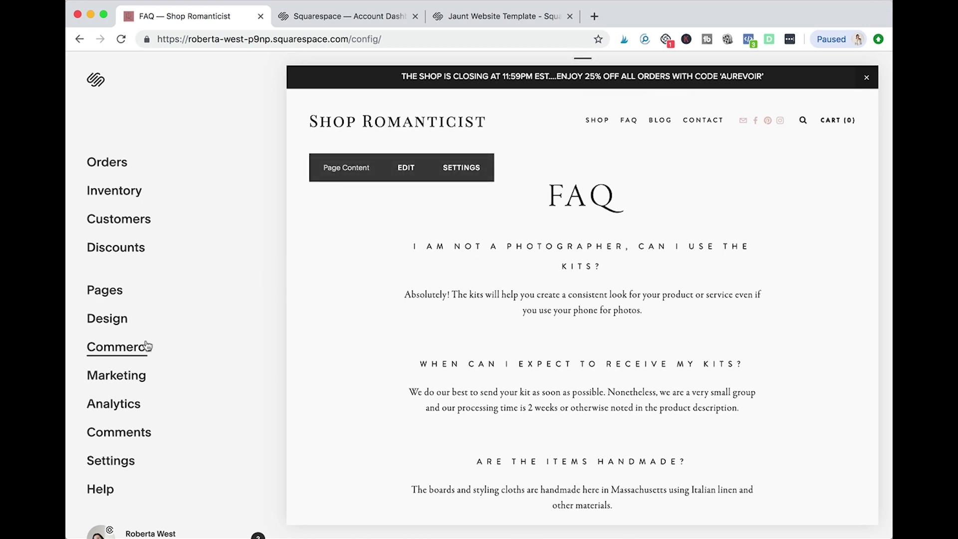
left_click(125, 353)
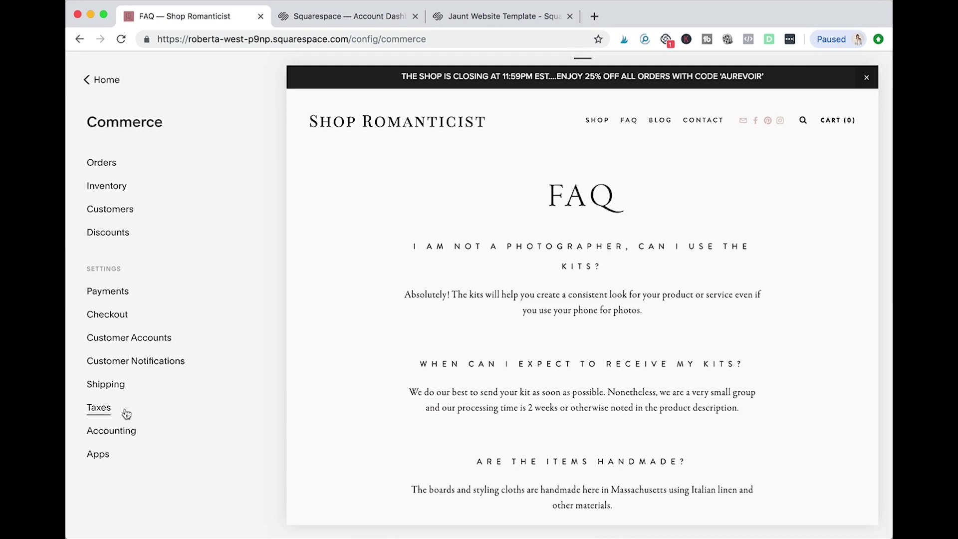
Step: Review the Stripe, PayPal and USD currency payment settings, then return to Commerce
left_click(110, 298)
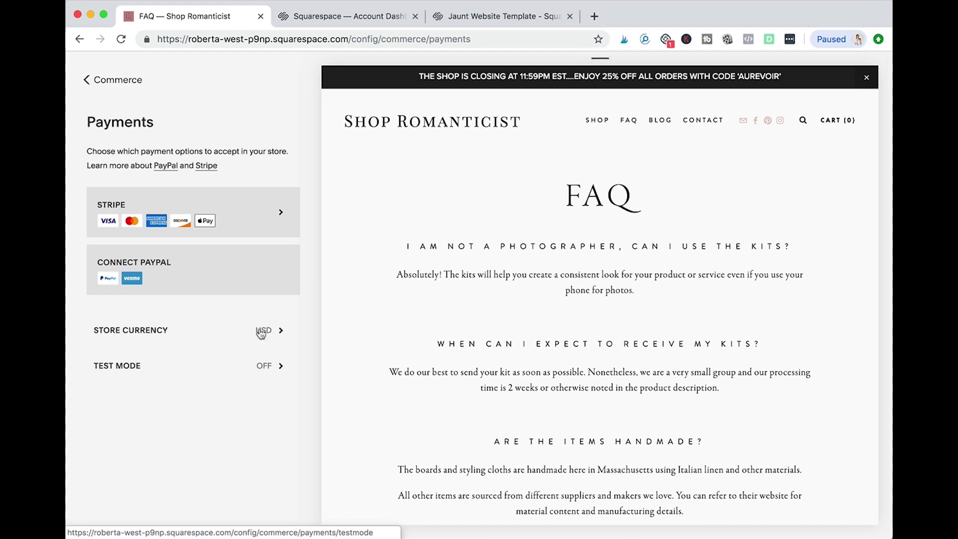
left_click(87, 79)
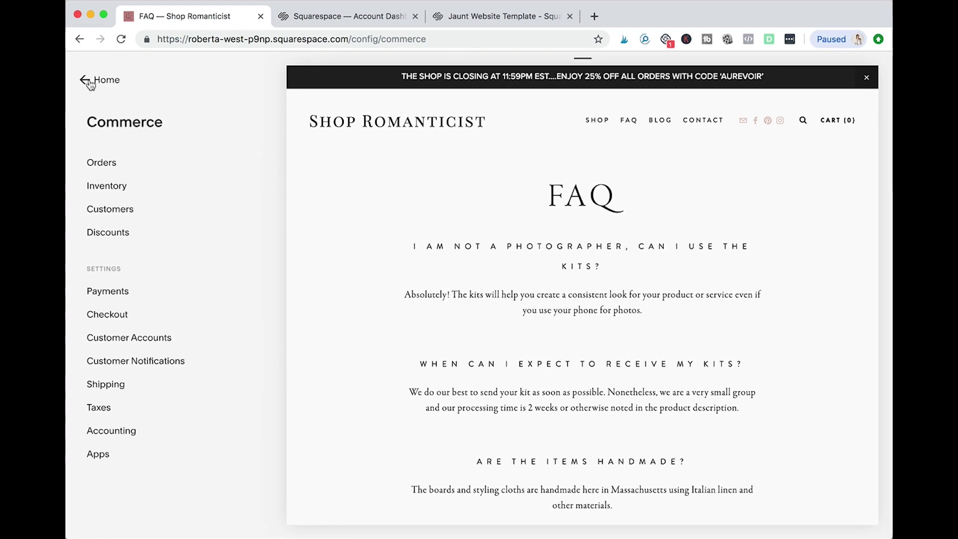
Step: Start a new Flat Rate shipping option in Shipping settings and check its covered regions
left_click(104, 385)
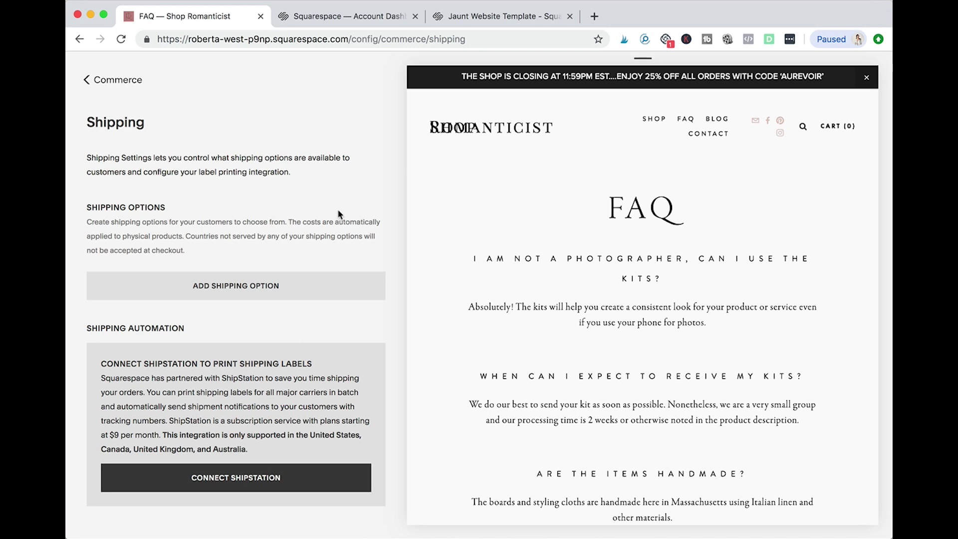
left_click(223, 293)
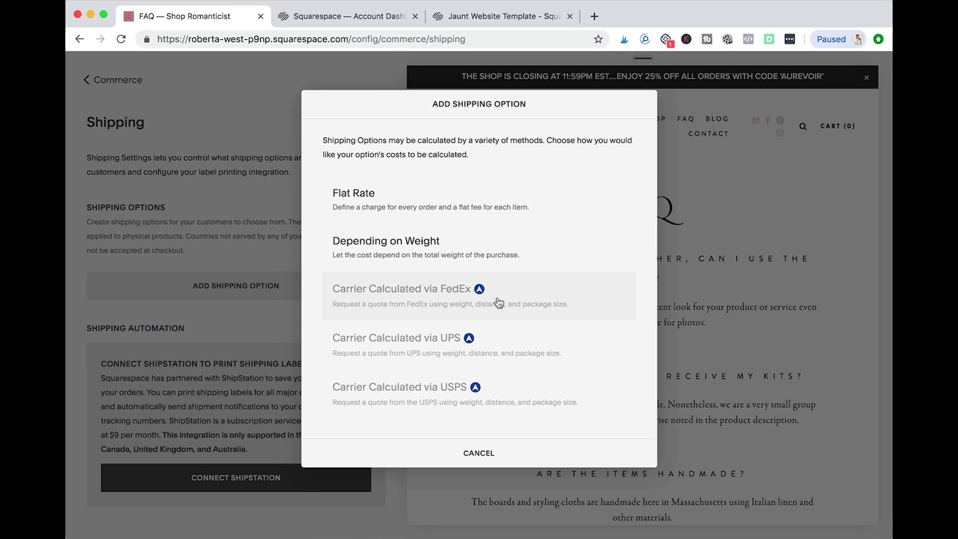
left_click(358, 201)
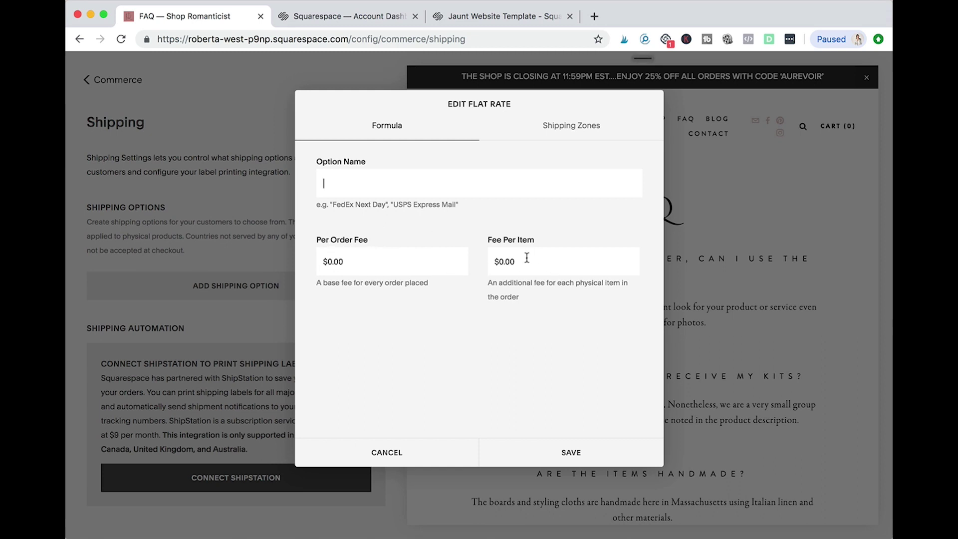
left_click(558, 132)
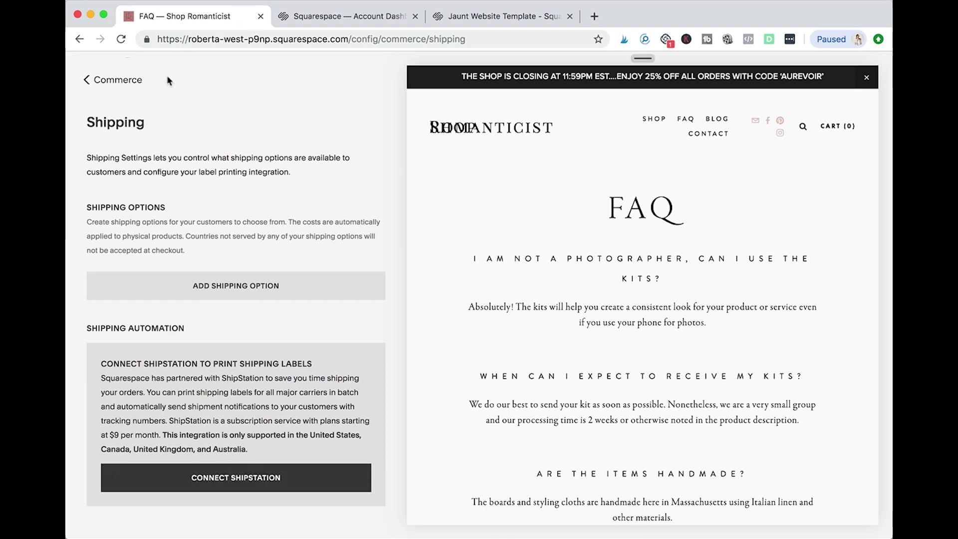
left_click(103, 81)
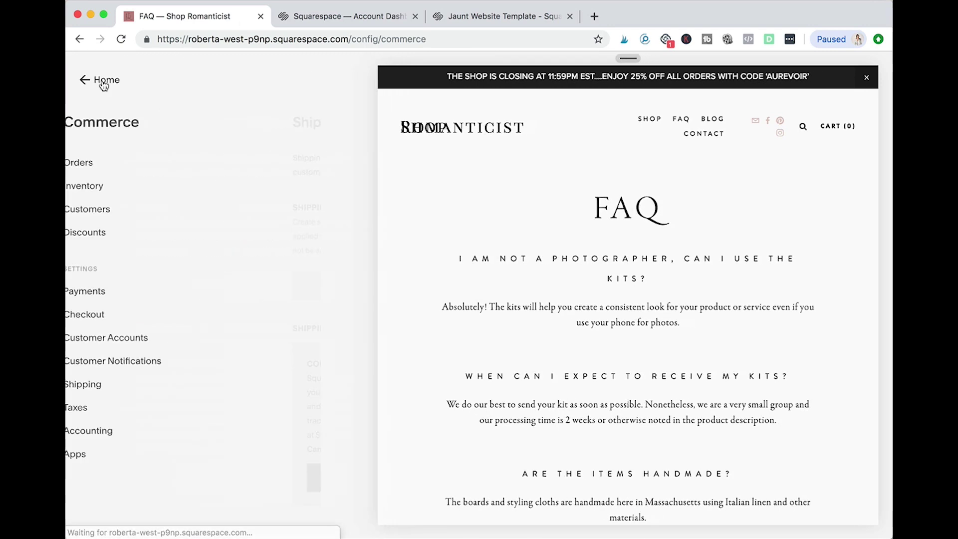